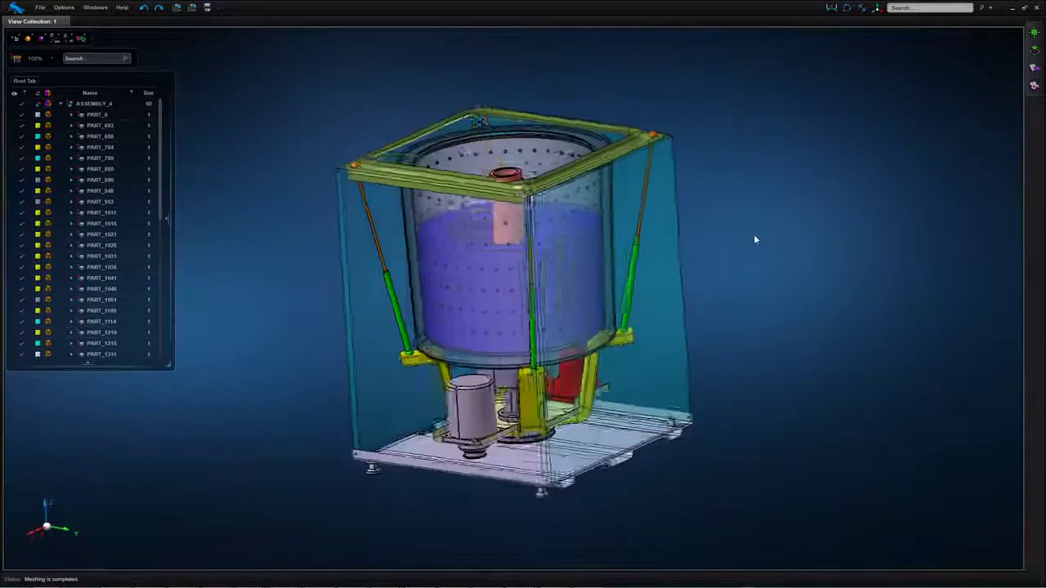
Step: Hide the translucent cabinet panels, PART_22391, in the assembly and collapse the model tree
{"action": "left_click_drag", "start_coordinate": [755, 239], "coordinate": [805, 238]}
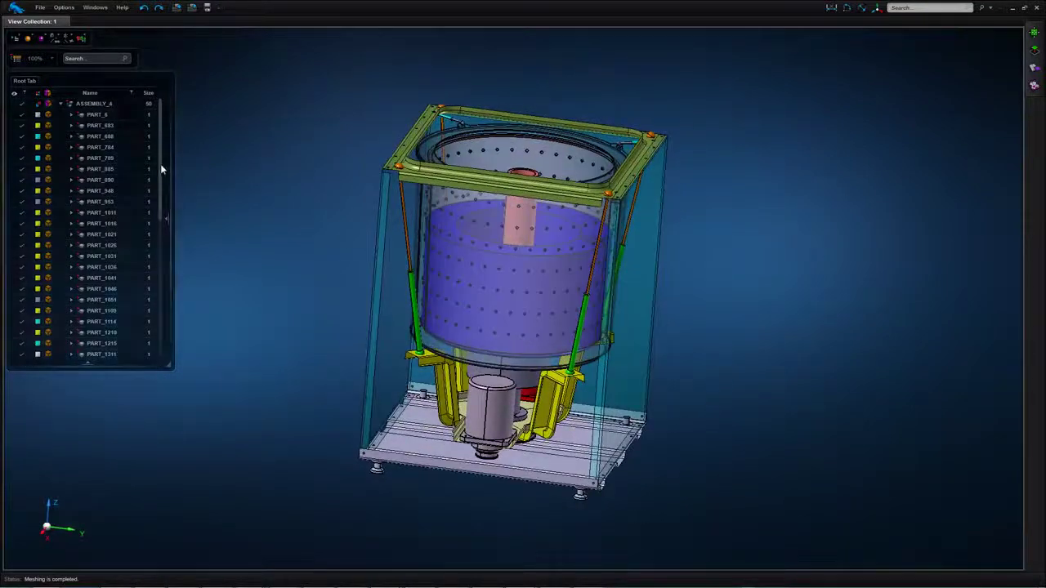
{"action": "left_click_drag", "start_coordinate": [160, 164], "coordinate": [159, 329]}
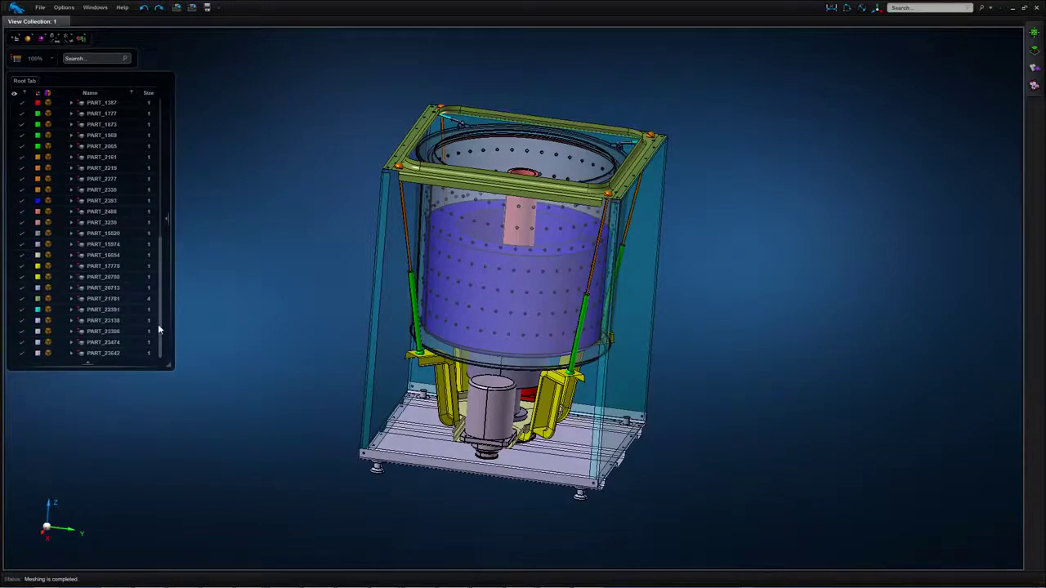
{"action": "left_click", "coordinate": [23, 310]}
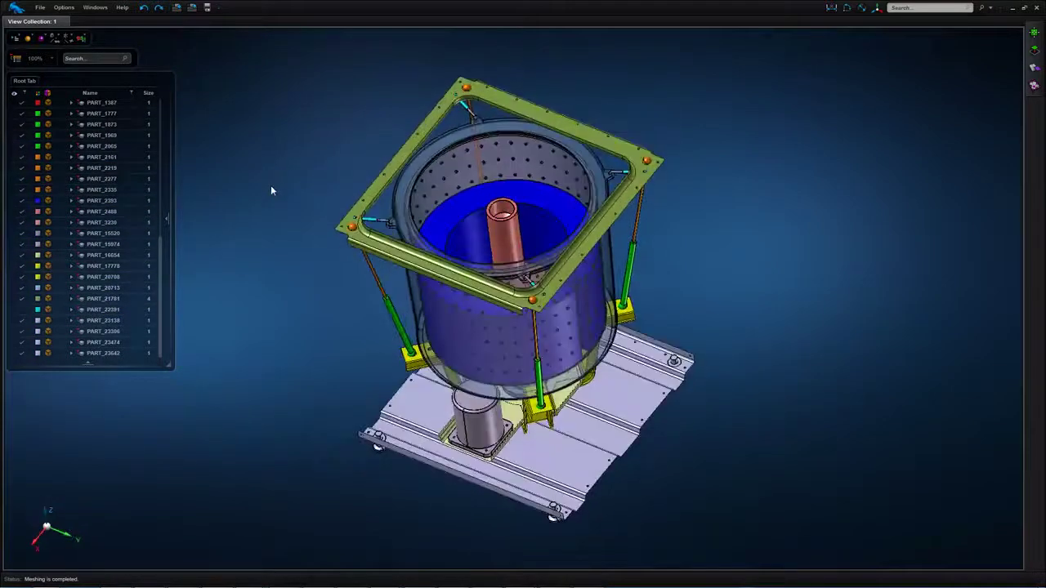
{"action": "left_click", "coordinate": [16, 59]}
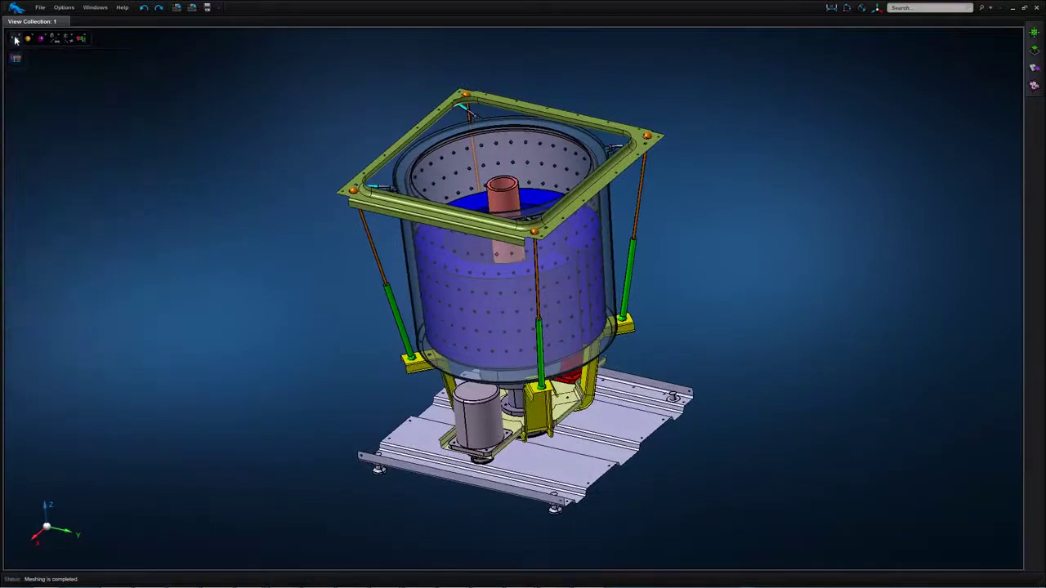
Step: Examine the upper frame's corner and the perforated drum up close in full-screen mode
{"action": "scroll", "coordinate": [371, 185], "scroll_direction": "up", "scroll_amount": 10}
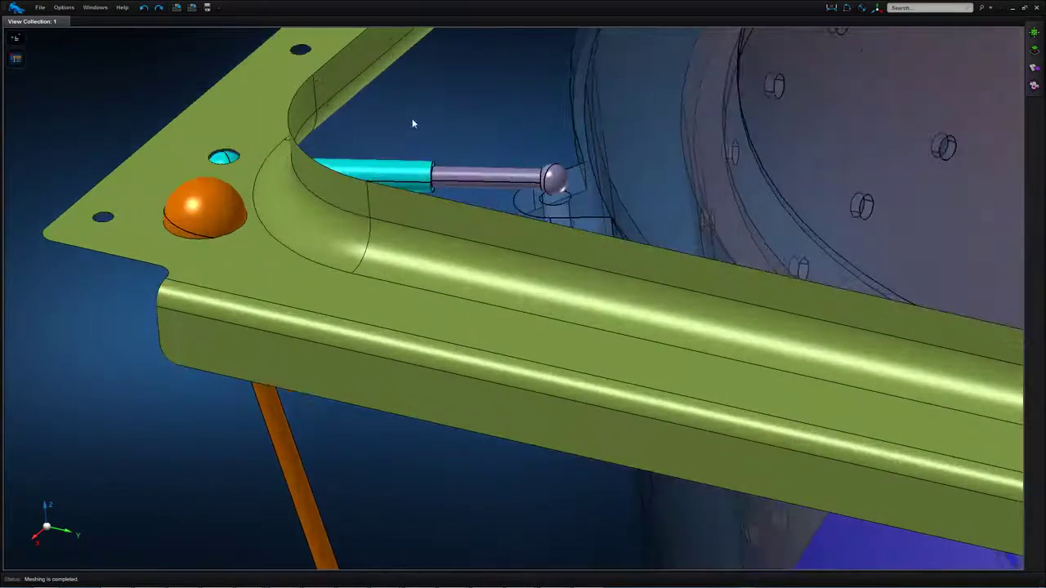
{"action": "middle_click_drag", "start_coordinate": [411, 137], "coordinate": [641, 214]}
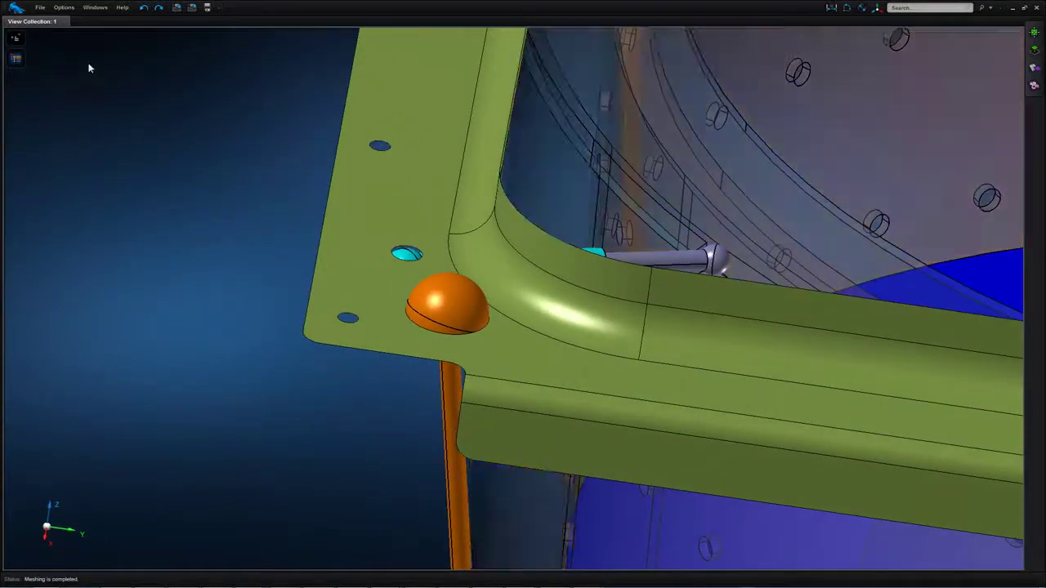
{"action": "left_click", "coordinate": [63, 7]}
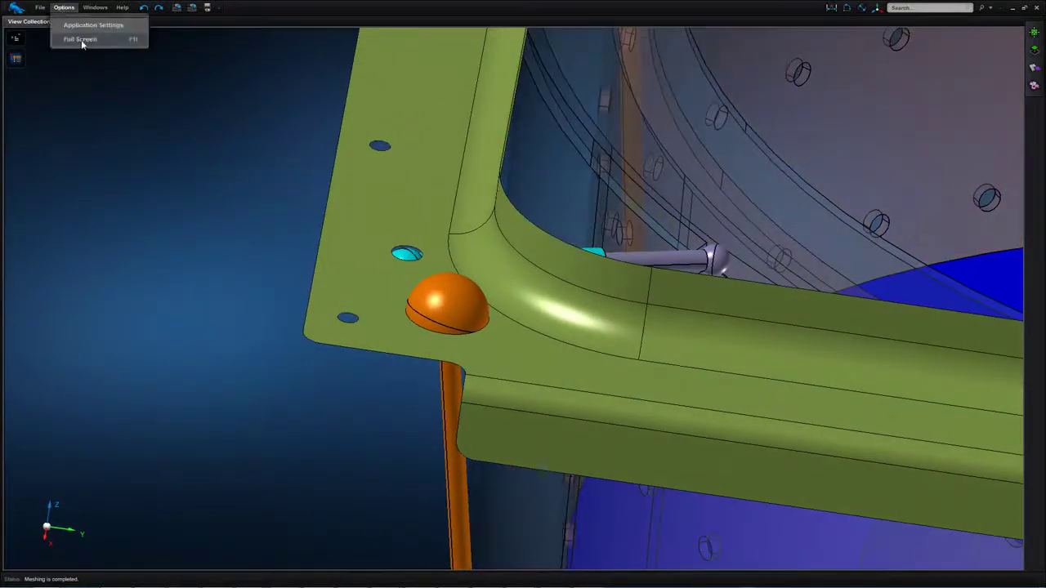
{"action": "left_click", "coordinate": [80, 39]}
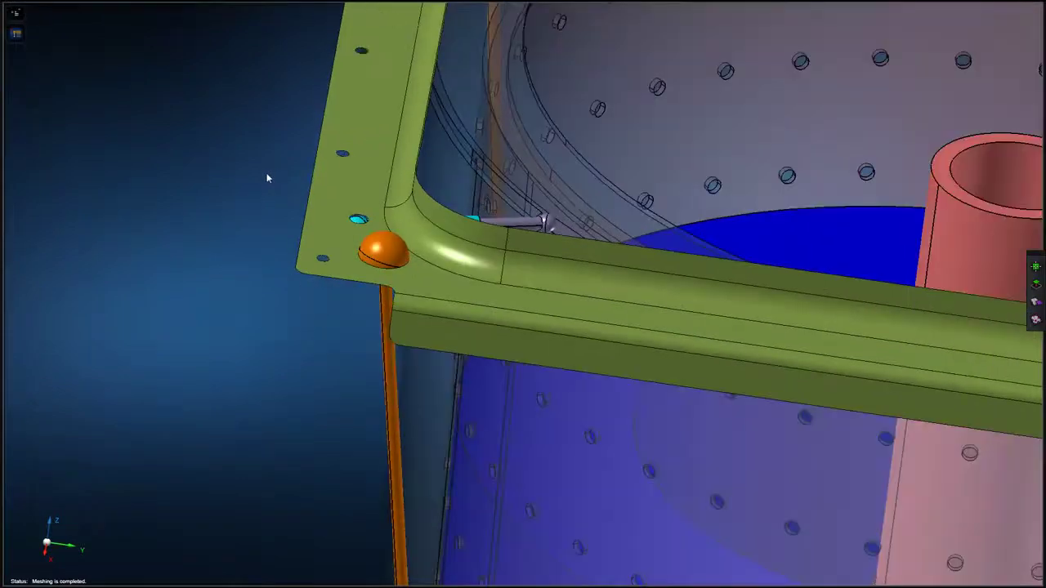
{"action": "middle_click_drag", "start_coordinate": [266, 178], "coordinate": [93, 197]}
{"action": "scroll", "coordinate": [93, 198], "scroll_direction": "down", "scroll_amount": 2}
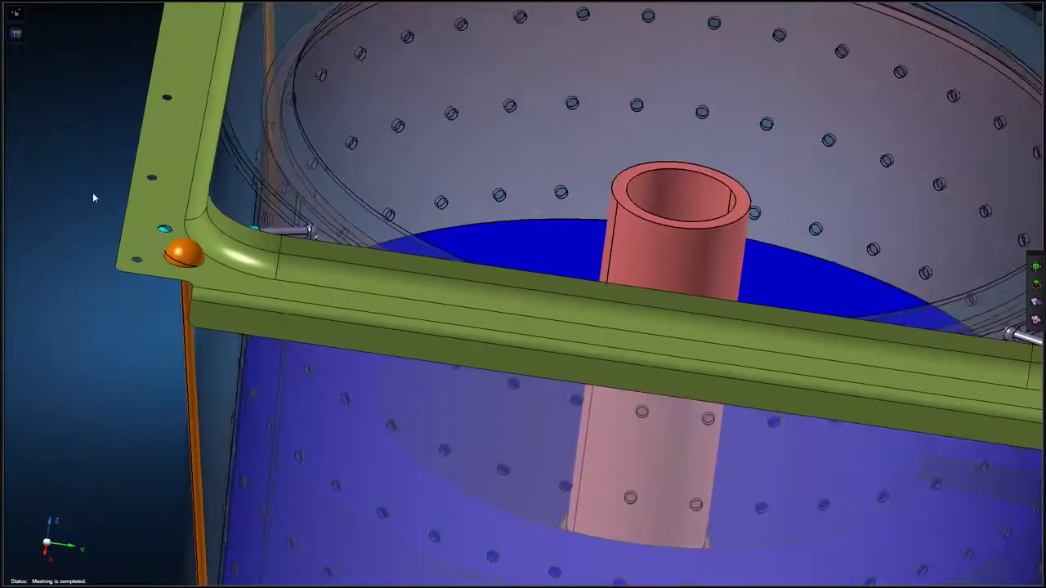
{"action": "scroll", "coordinate": [93, 194], "scroll_direction": "down", "scroll_amount": 2}
{"action": "scroll", "coordinate": [86, 173], "scroll_direction": "down", "scroll_amount": 3}
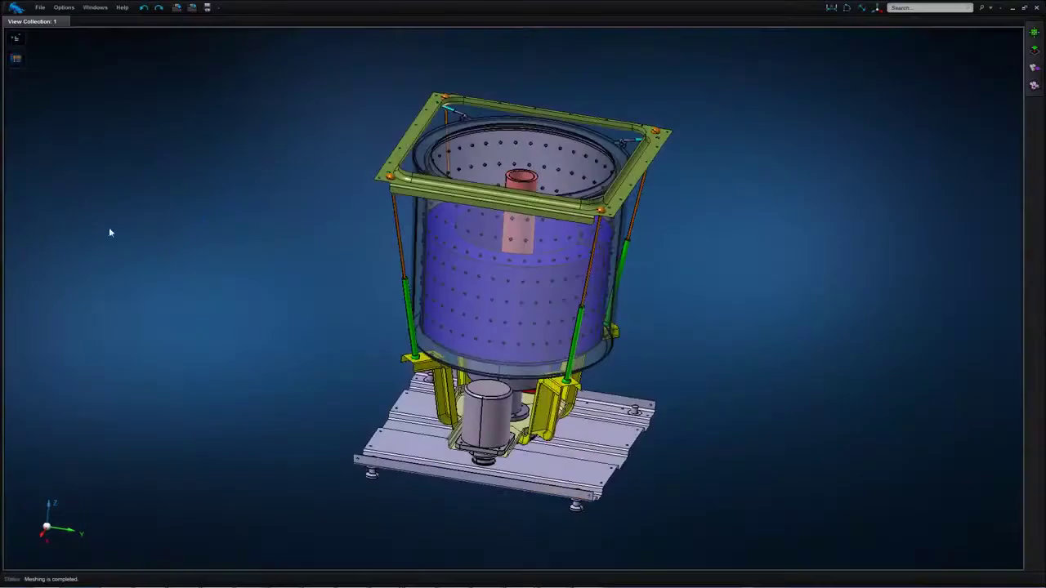
Step: View the assembly along its coordinate axes and return it to the isometric orientation
{"action": "middle_click_drag", "start_coordinate": [110, 232], "coordinate": [93, 455]}
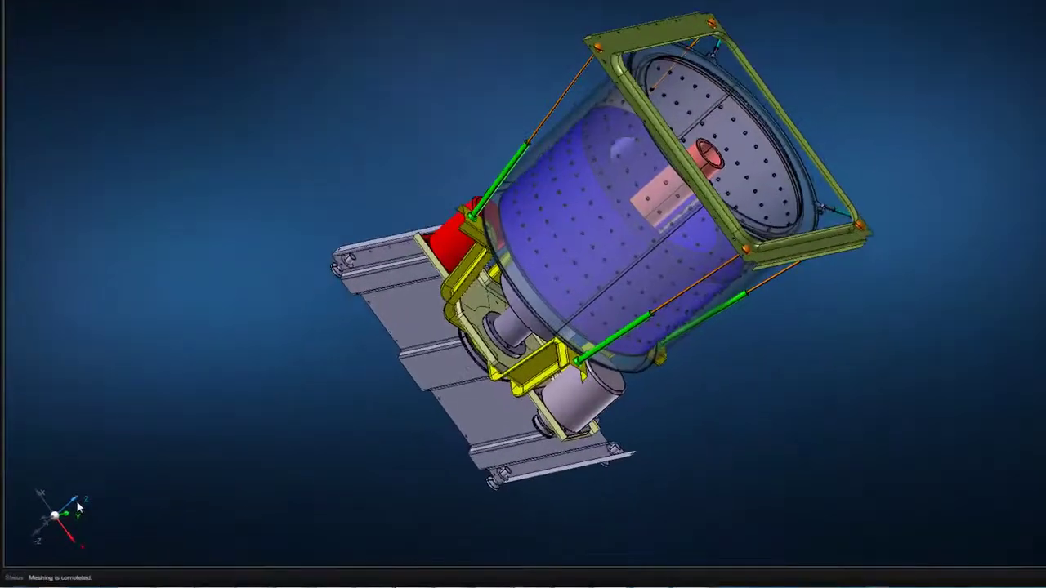
{"action": "left_click", "coordinate": [66, 513]}
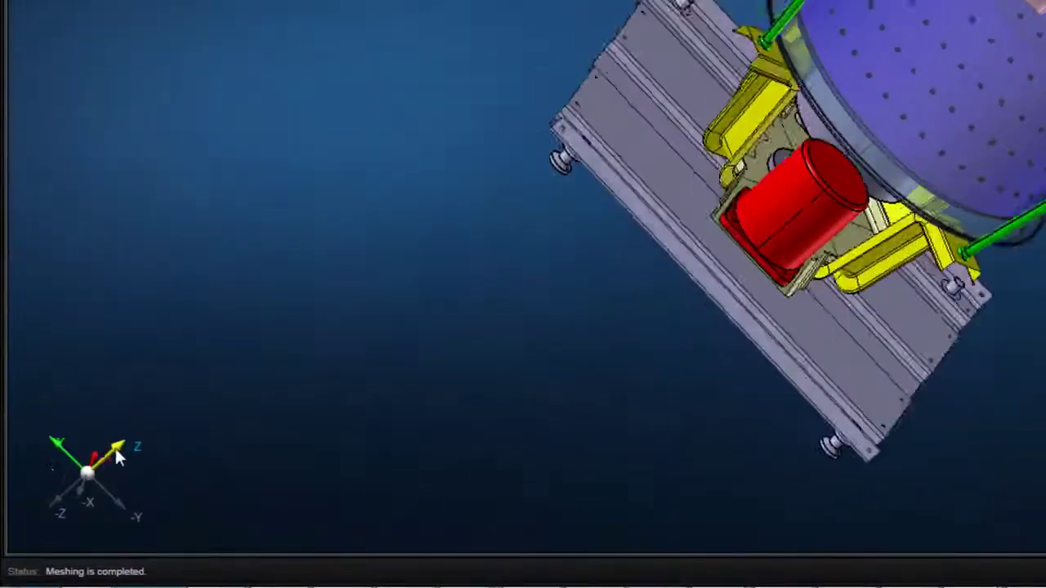
{"action": "middle_click_drag", "start_coordinate": [59, 452], "coordinate": [90, 475]}
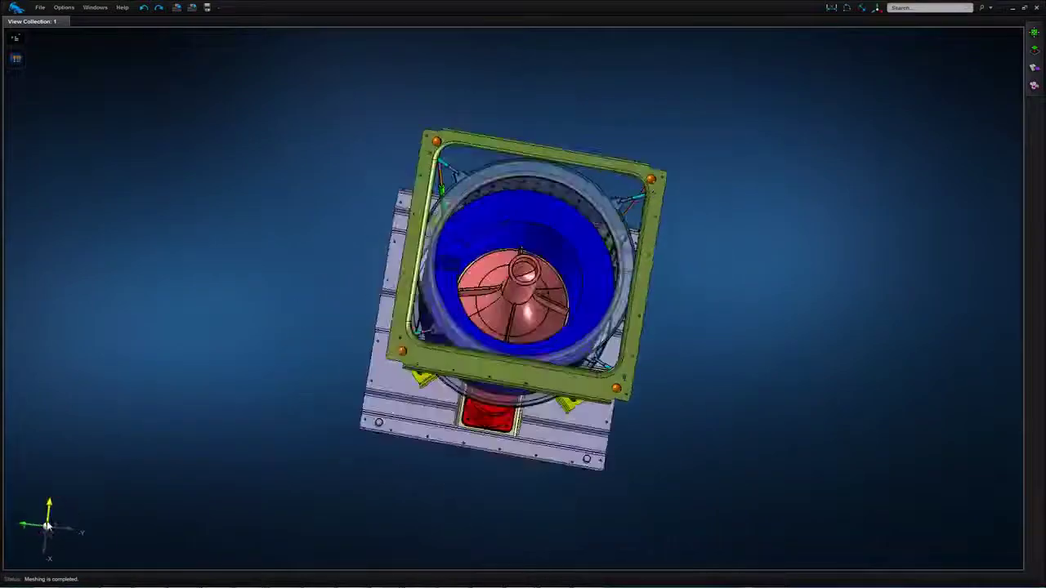
{"action": "left_click", "coordinate": [48, 525]}
{"action": "left_click", "coordinate": [48, 526]}
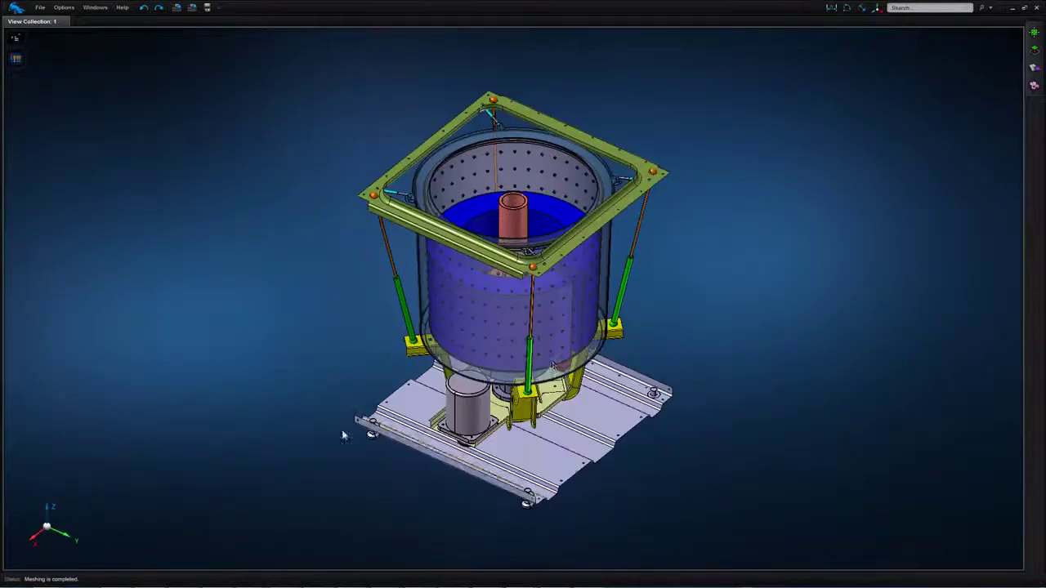
{"action": "left_click", "coordinate": [1034, 31]}
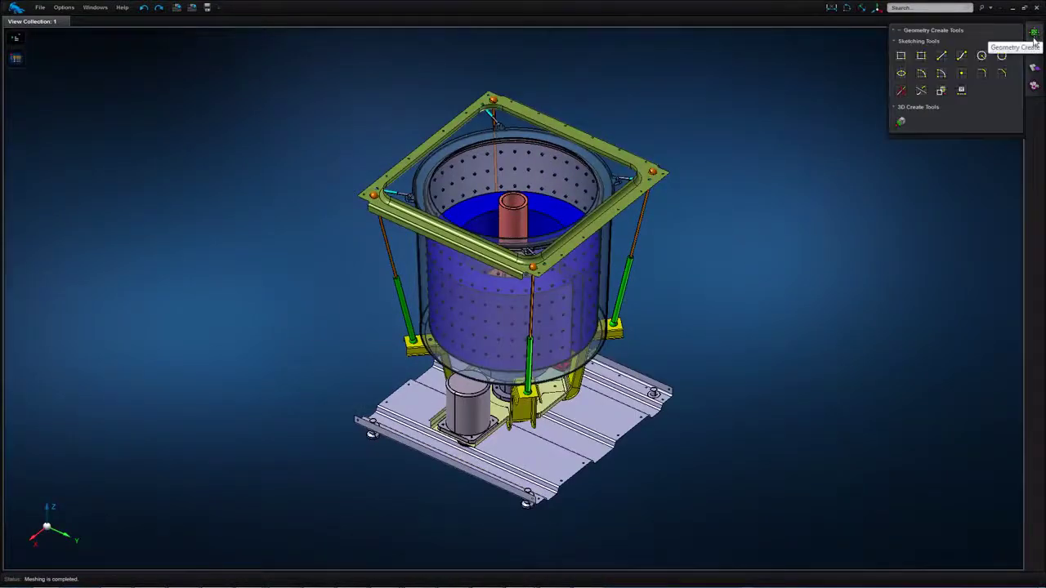
{"action": "left_click", "coordinate": [1035, 68]}
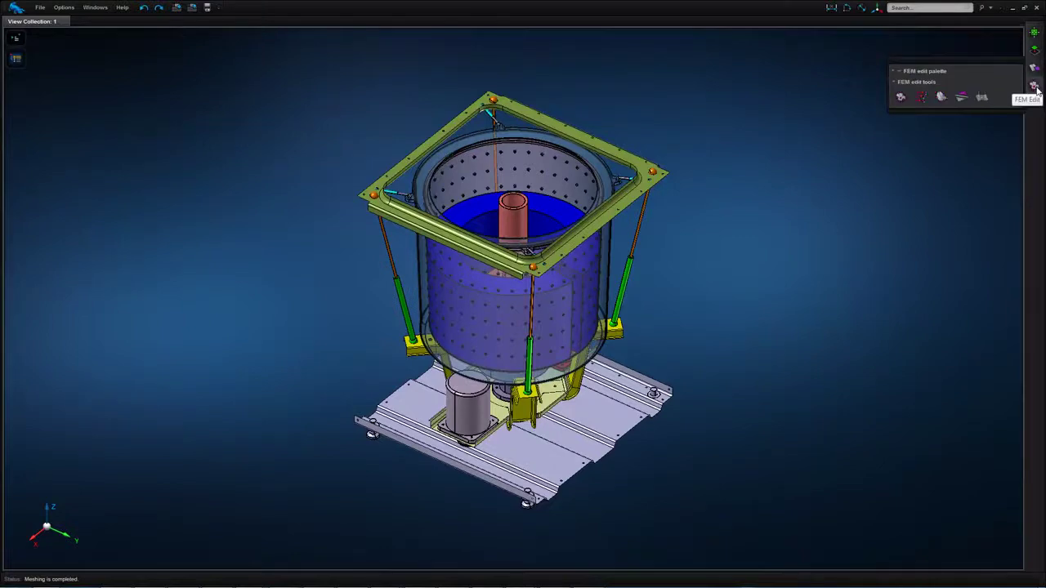
Step: Create a surface mesh on the upper square frame with a 5 mm mesh size and the Auto mesh method
{"action": "mouse_move", "coordinate": [1038, 41]}
{"action": "mouse_move", "coordinate": [1034, 68]}
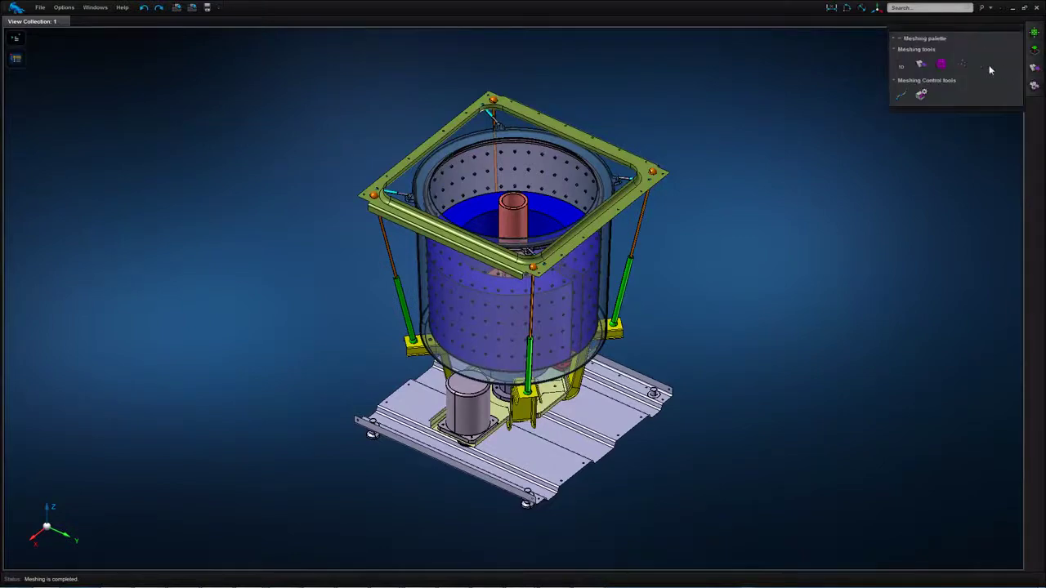
{"action": "left_click", "coordinate": [920, 67]}
{"action": "scroll", "coordinate": [639, 160], "scroll_direction": "up", "scroll_amount": 5}
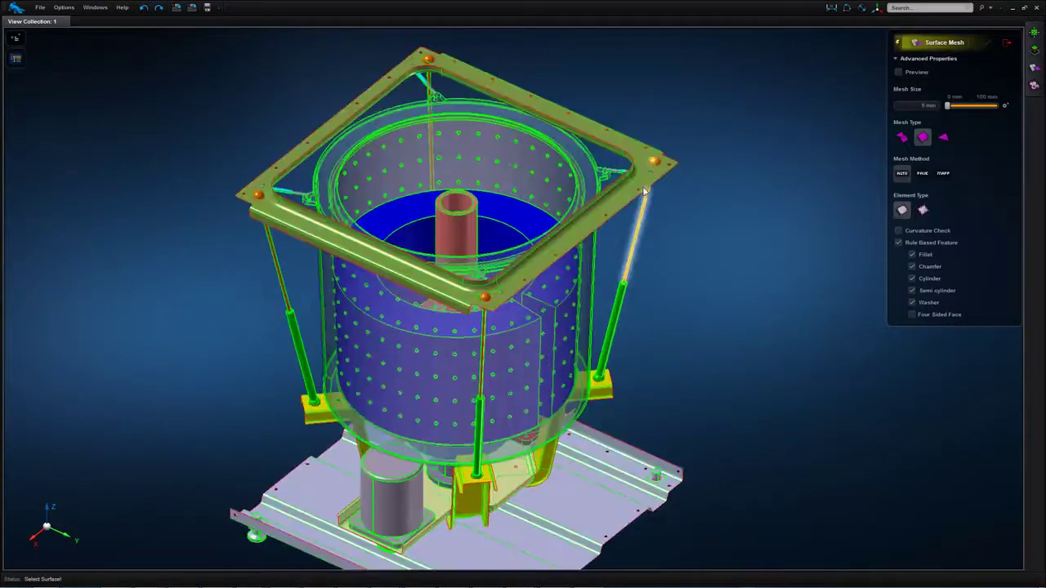
{"action": "scroll", "coordinate": [639, 159], "scroll_direction": "up", "scroll_amount": 3}
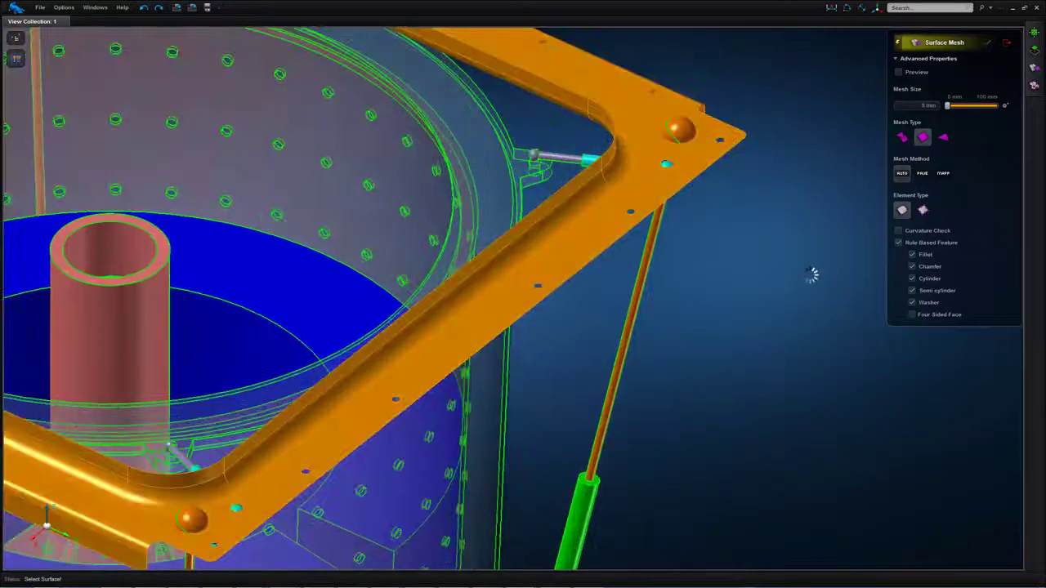
{"action": "middle_click", "coordinate": [802, 267]}
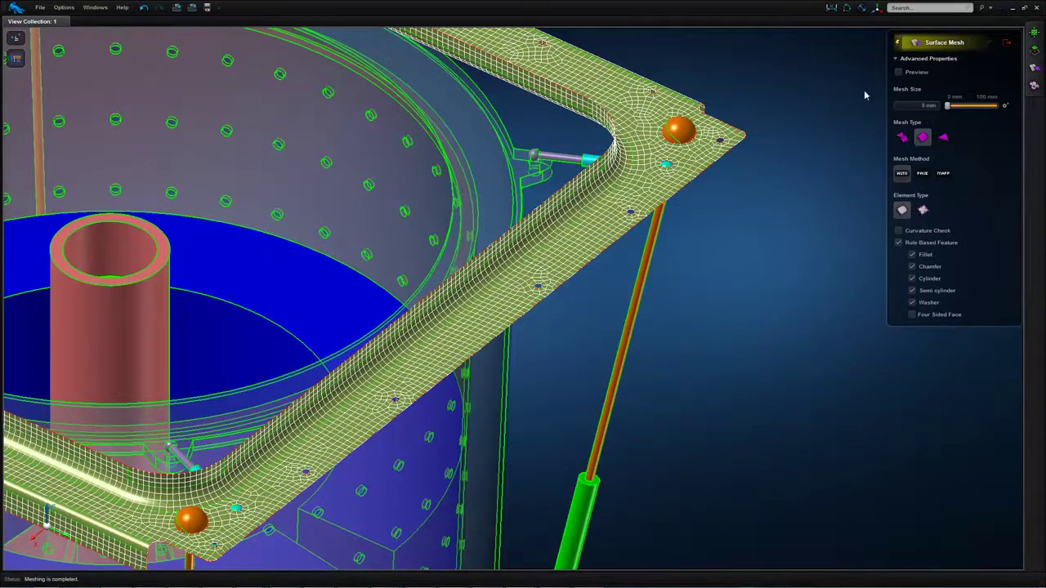
{"action": "left_click", "coordinate": [1007, 43]}
{"action": "key", "text": "f"}
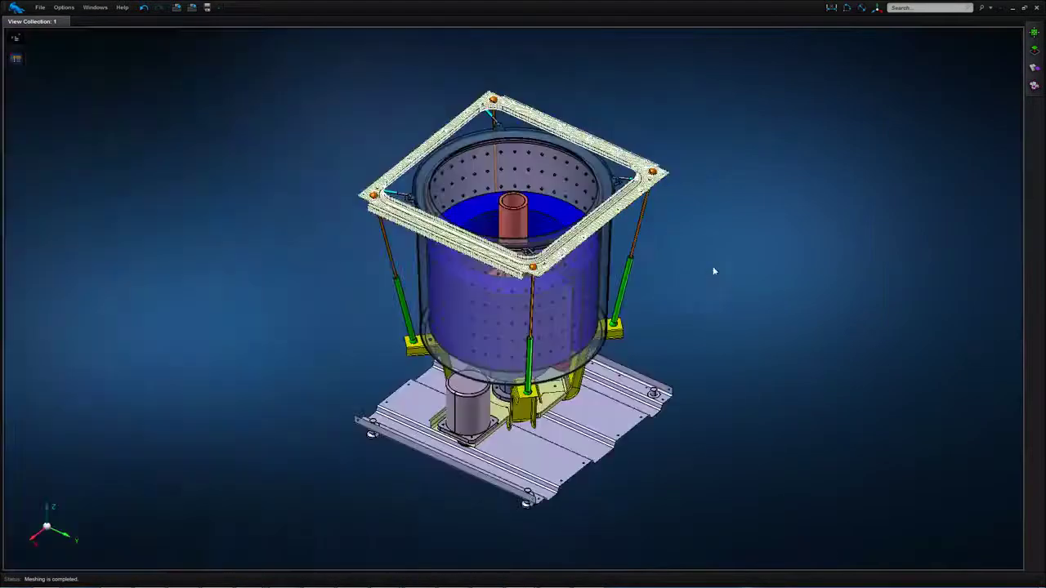
Step: Isolate the central shaft part beneath the drum and fit it in the view
{"action": "middle_click_drag", "start_coordinate": [676, 301], "coordinate": [686, 275]}
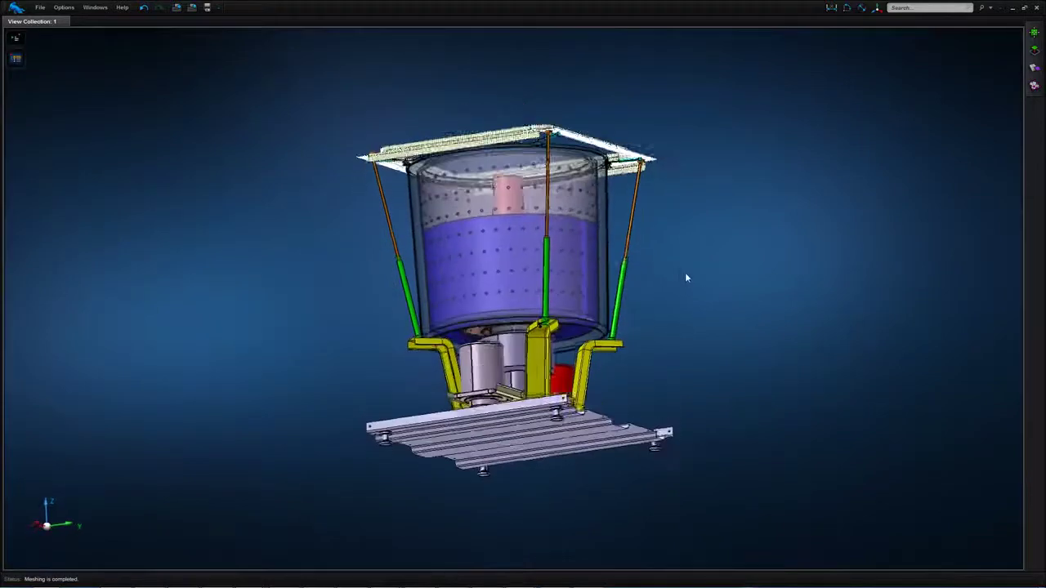
{"action": "right_click", "coordinate": [530, 359]}
{"action": "left_click", "coordinate": [549, 404]}
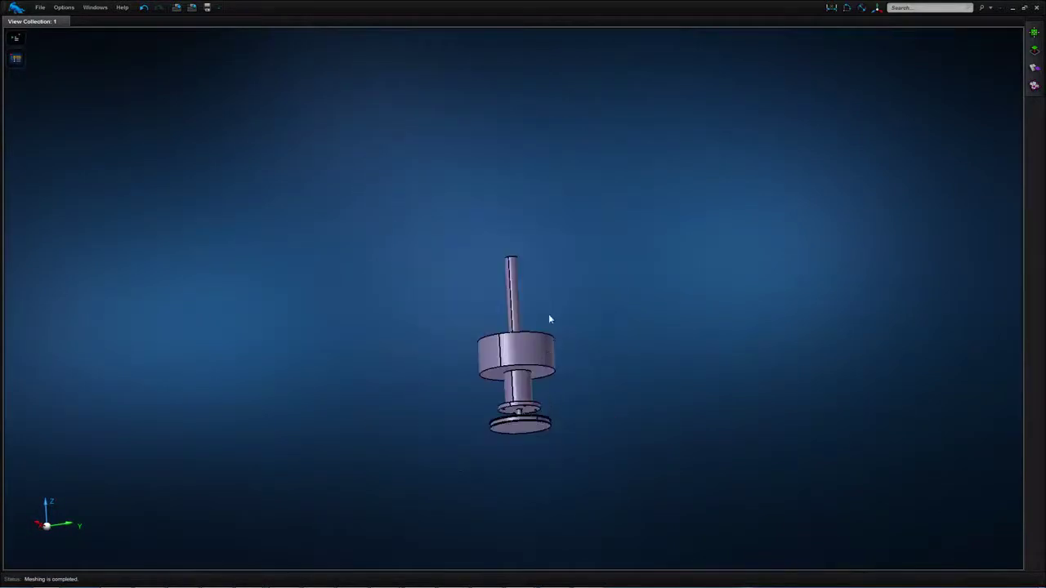
{"action": "key", "text": "f"}
{"action": "middle_click_drag", "start_coordinate": [557, 290], "coordinate": [522, 139]}
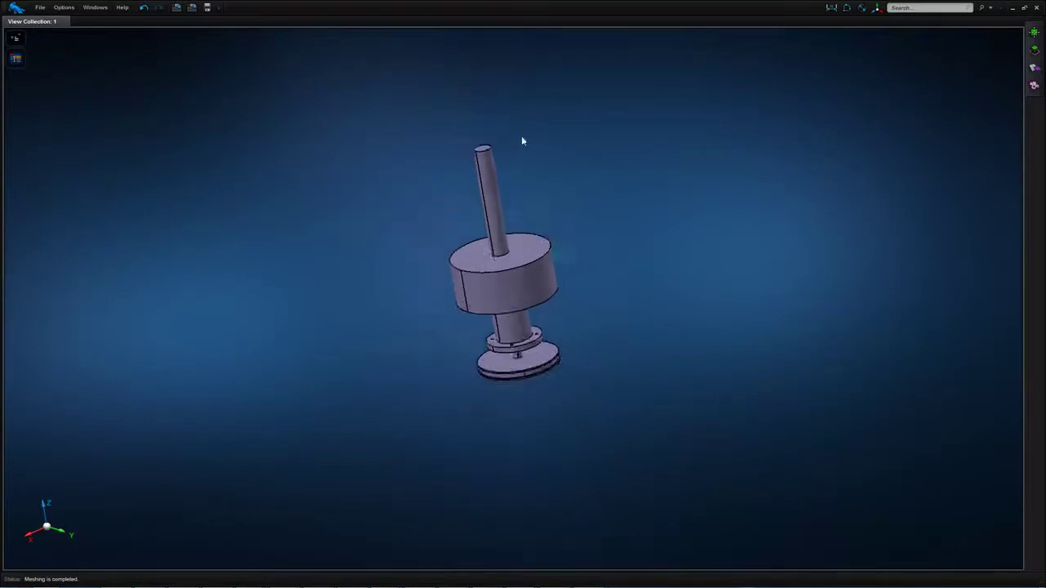
Step: Fillet the upper outer edge of the shaft's large cylindrical body by about 27.6 mm with the Push Pull tool
{"action": "scroll", "coordinate": [525, 476], "scroll_direction": "up", "scroll_amount": 6}
{"action": "left_click", "coordinate": [1034, 67]}
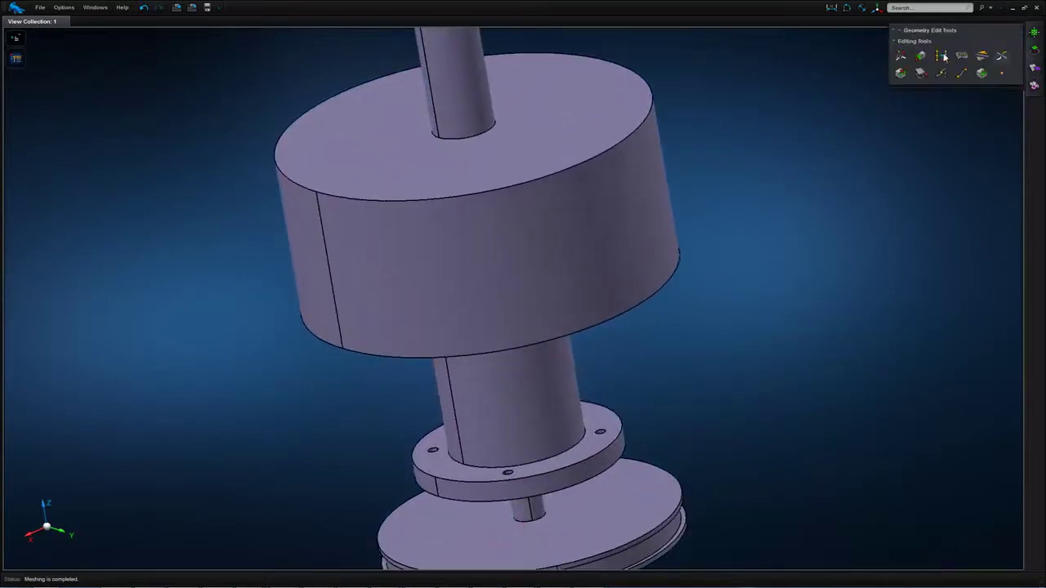
{"action": "left_click", "coordinate": [942, 56]}
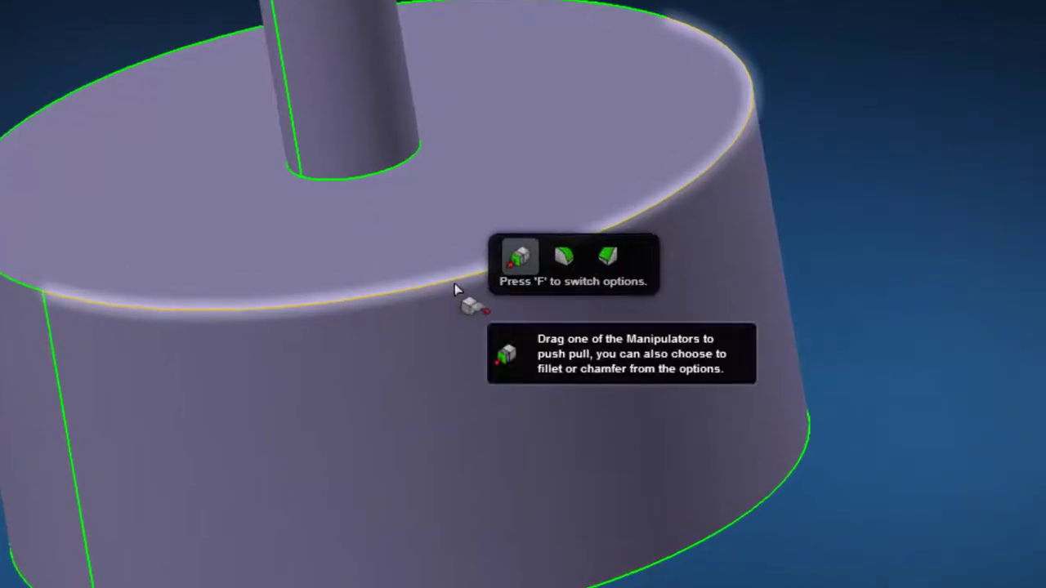
{"action": "key", "text": "f"}
{"action": "key", "text": "f"}
{"action": "key", "text": "f"}
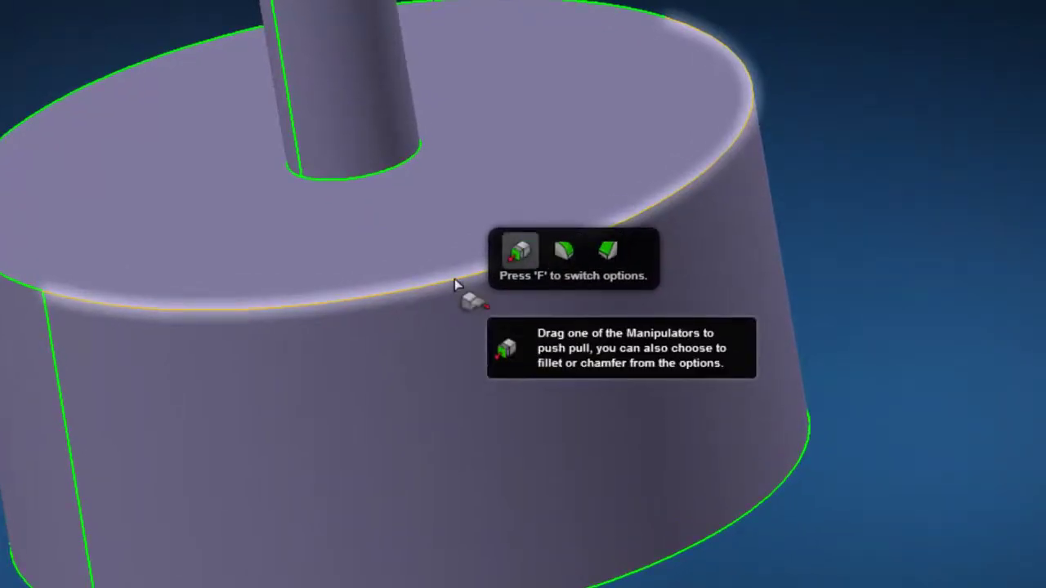
{"action": "key", "text": "f"}
{"action": "left_click", "coordinate": [455, 285]}
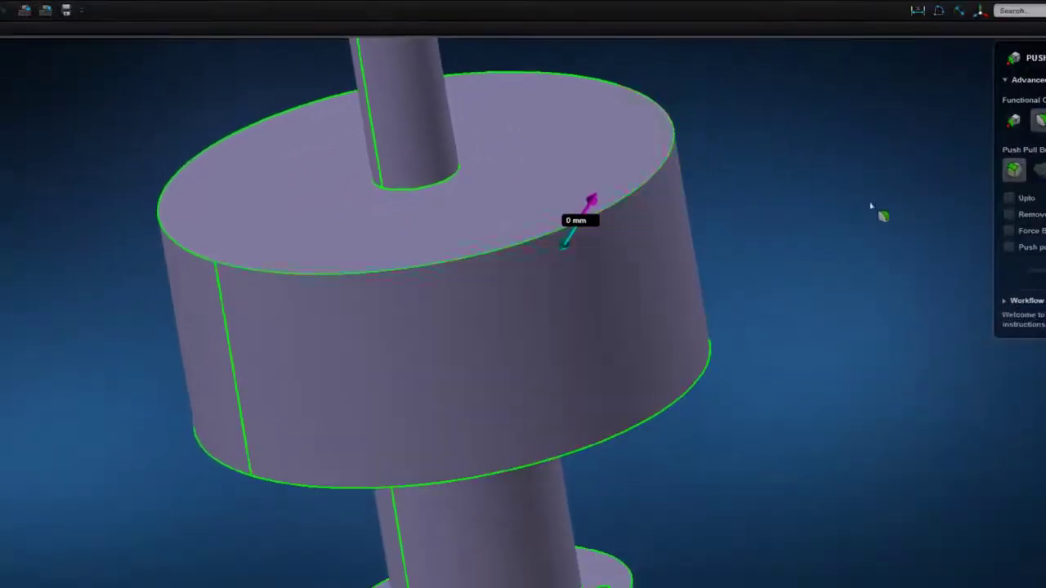
{"action": "left_click_drag", "start_coordinate": [871, 207], "coordinate": [817, 334]}
{"action": "middle_click_drag", "start_coordinate": [818, 334], "coordinate": [808, 317]}
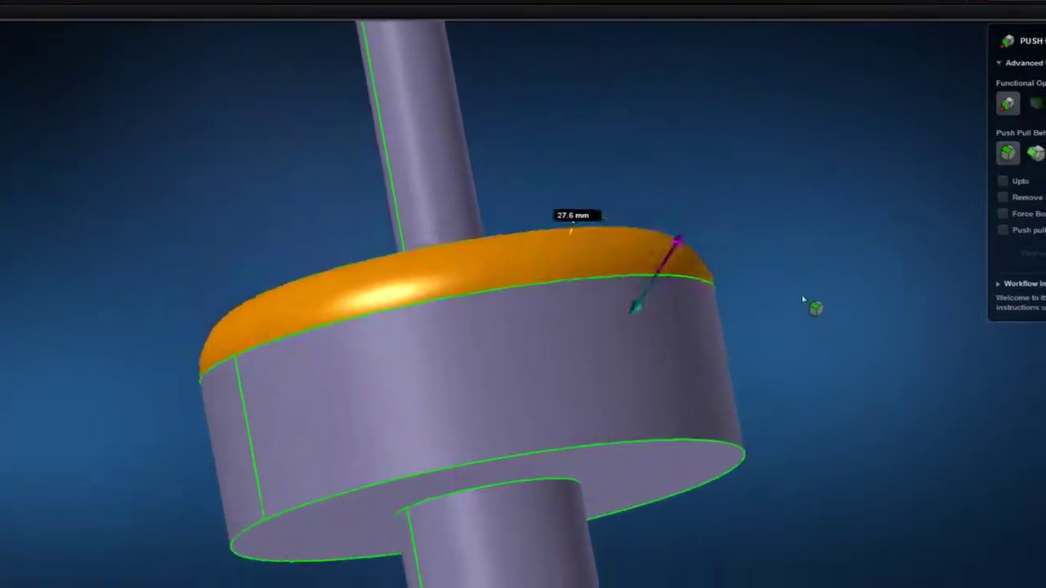
{"action": "left_click", "coordinate": [803, 299]}
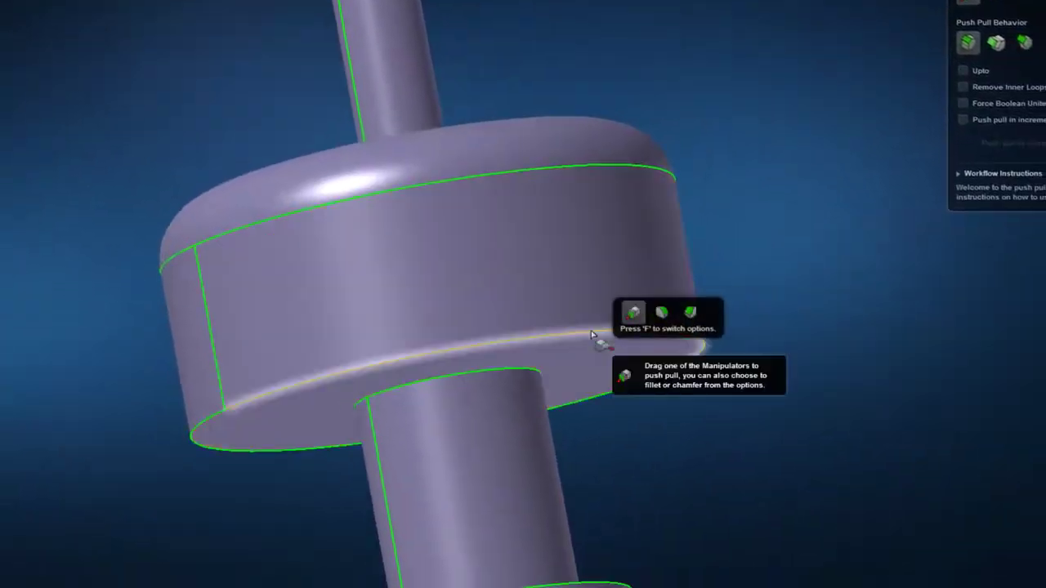
Step: Chamfer the lower outer edge of the shaft's large cylindrical body with the Push Pull tool
{"action": "key", "text": "f"}
{"action": "key", "text": "f"}
{"action": "left_click", "coordinate": [591, 333]}
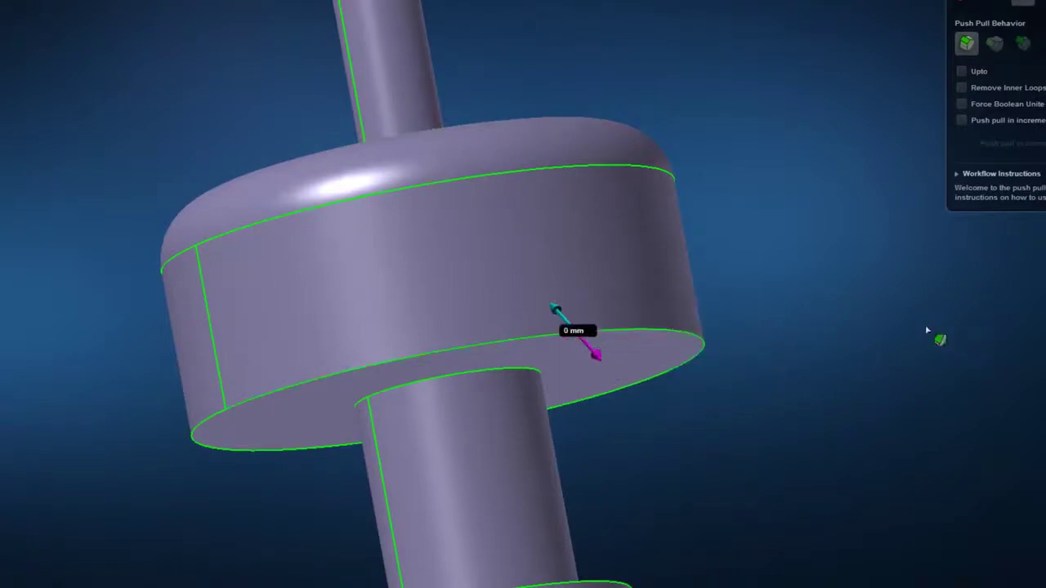
{"action": "left_click_drag", "start_coordinate": [926, 330], "coordinate": [783, 196]}
{"action": "middle_click_drag", "start_coordinate": [761, 59], "coordinate": [755, 75]}
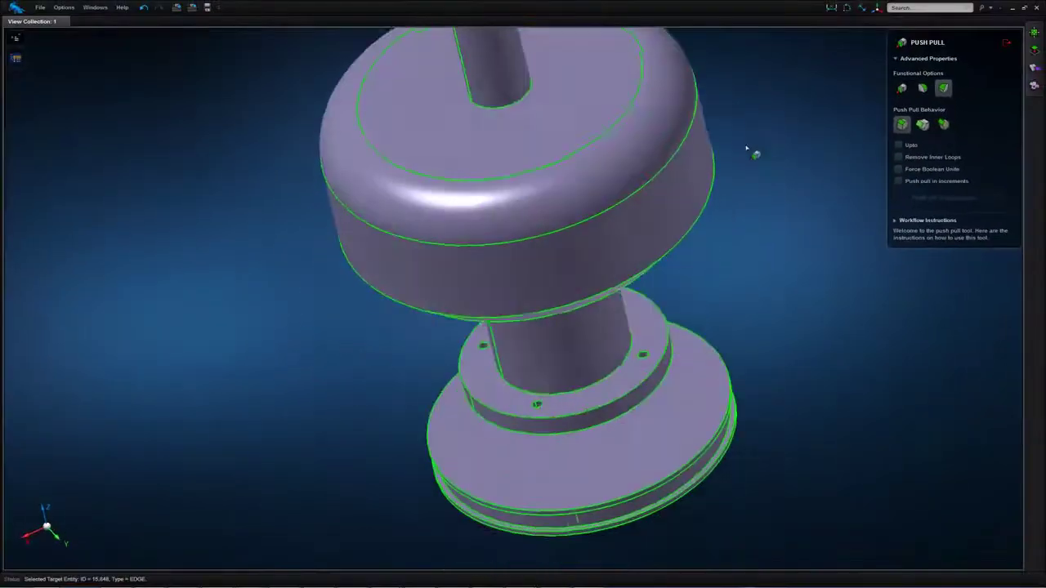
Step: Push Pull the large cylindrical body's flat top face outward by 50 mm
{"action": "middle_click_drag", "start_coordinate": [747, 150], "coordinate": [705, 283]}
{"action": "left_click", "coordinate": [478, 260]}
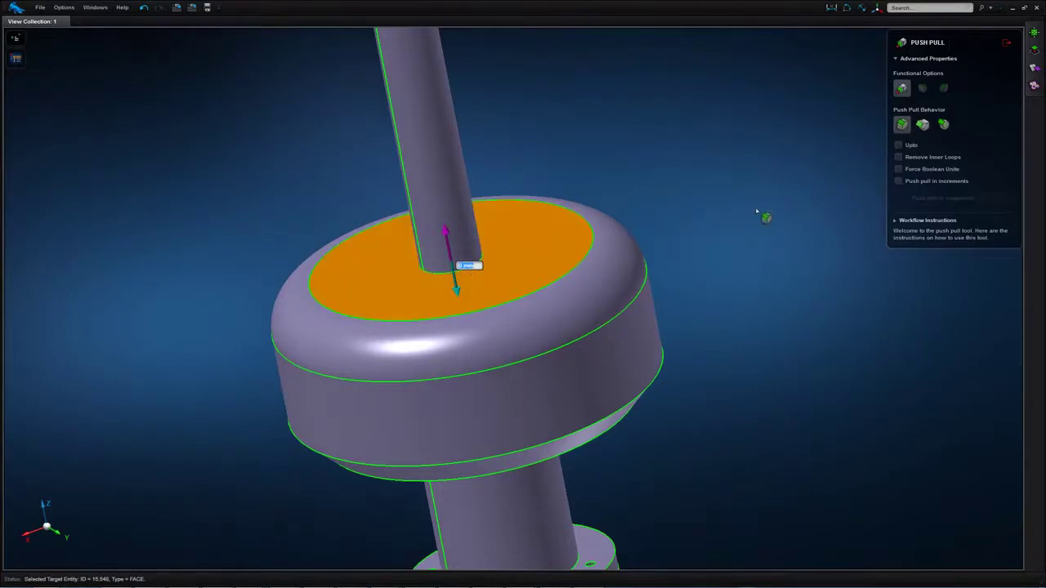
{"action": "type", "text": "50"}
{"action": "key", "text": "Return"}
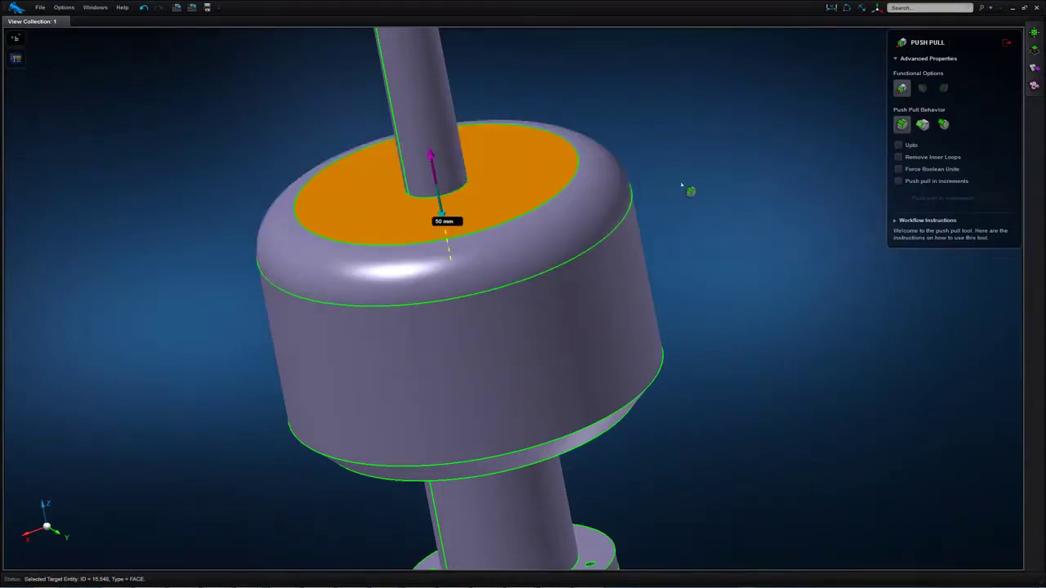
{"action": "left_click", "coordinate": [683, 163]}
{"action": "middle_click_drag", "start_coordinate": [684, 161], "coordinate": [623, 92]}
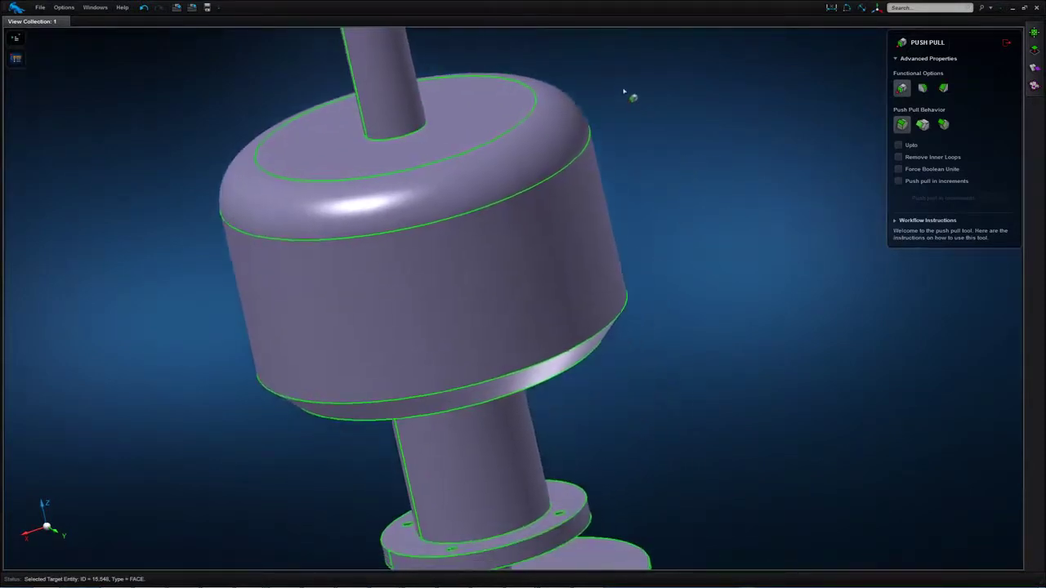
Step: Undo the last Push Pull edits on the shaft's cylindrical body, leave the tool and view the whole washing machine assembly
{"action": "left_click", "coordinate": [143, 8]}
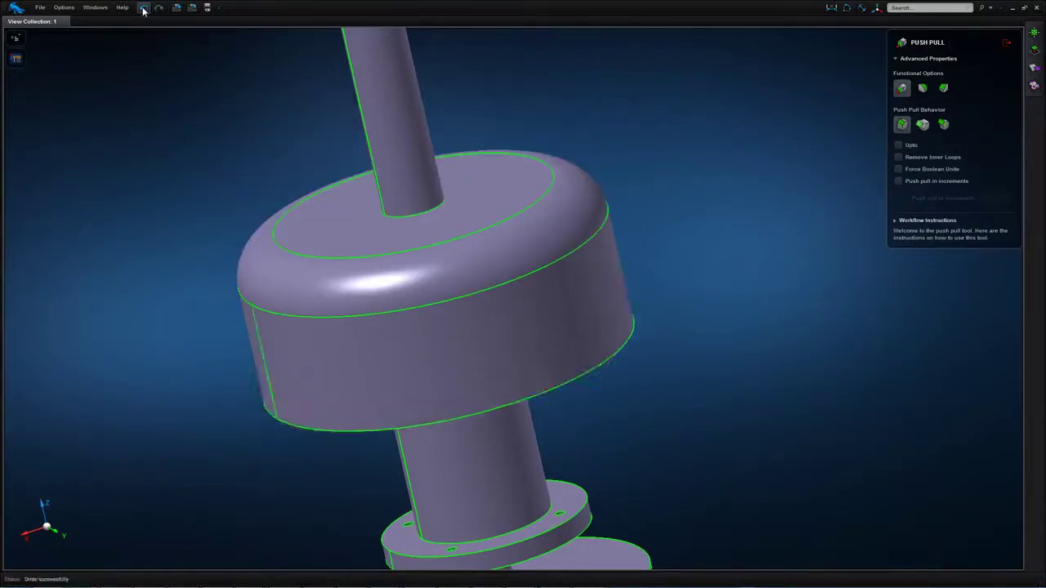
{"action": "key", "text": "f"}
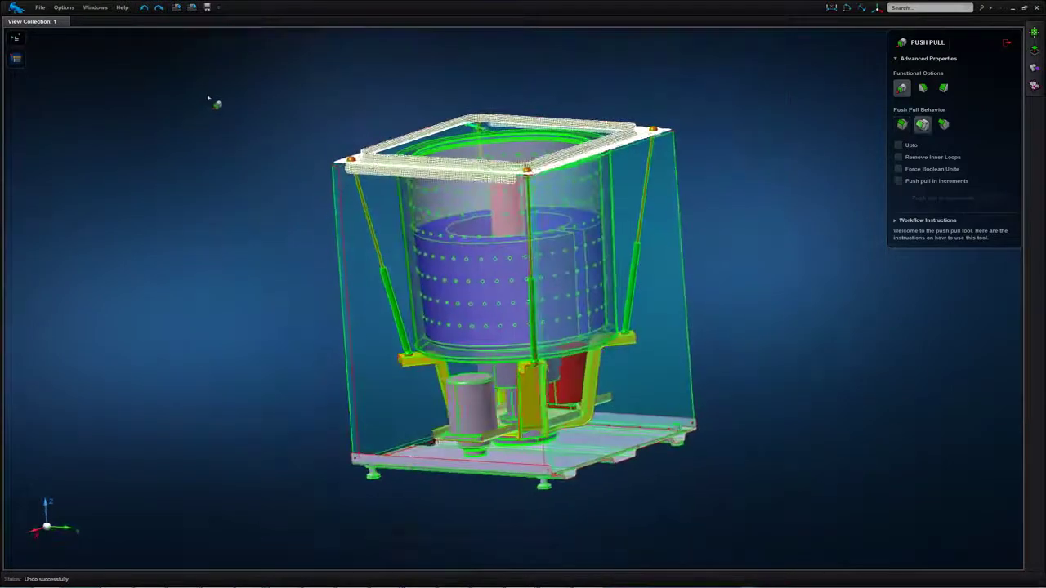
{"action": "left_click", "coordinate": [1007, 43]}
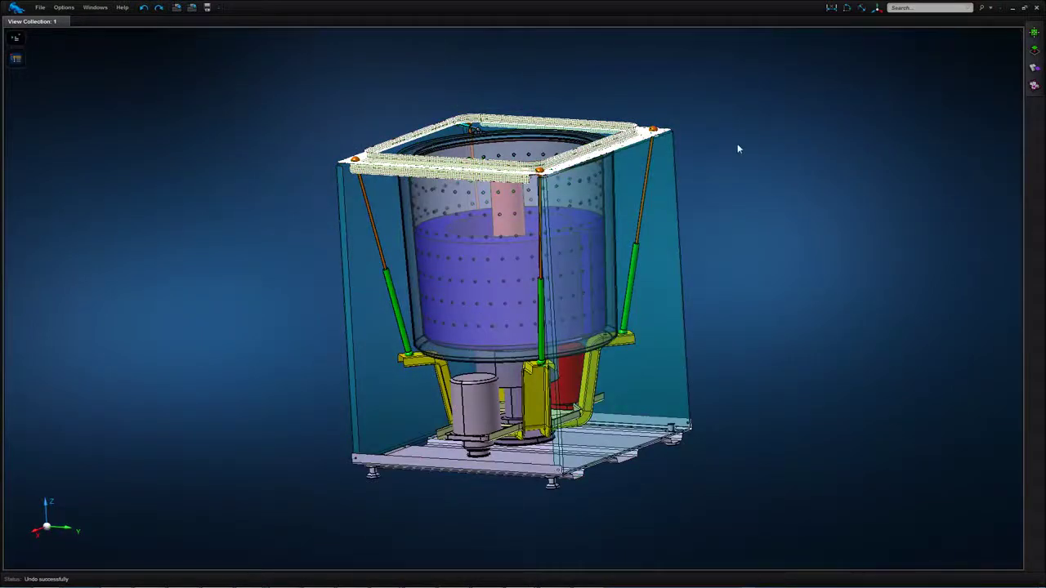
{"action": "middle_click_drag", "start_coordinate": [737, 144], "coordinate": [734, 154]}
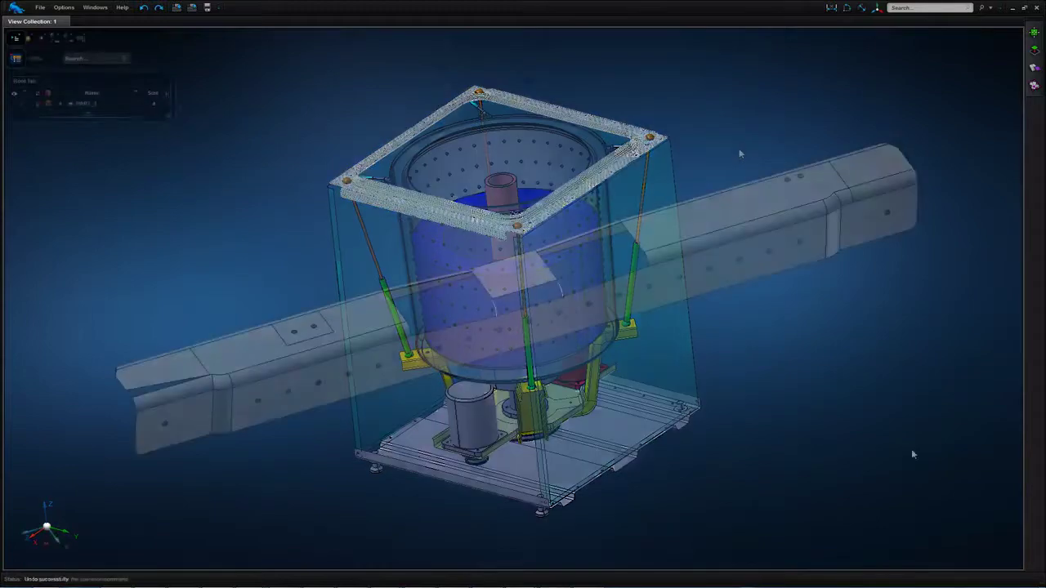
Step: Use Vertex/Edge Drag to move the free end vertex of the arc curve onto the middle plate's nearest corner
{"action": "left_click", "coordinate": [1034, 50]}
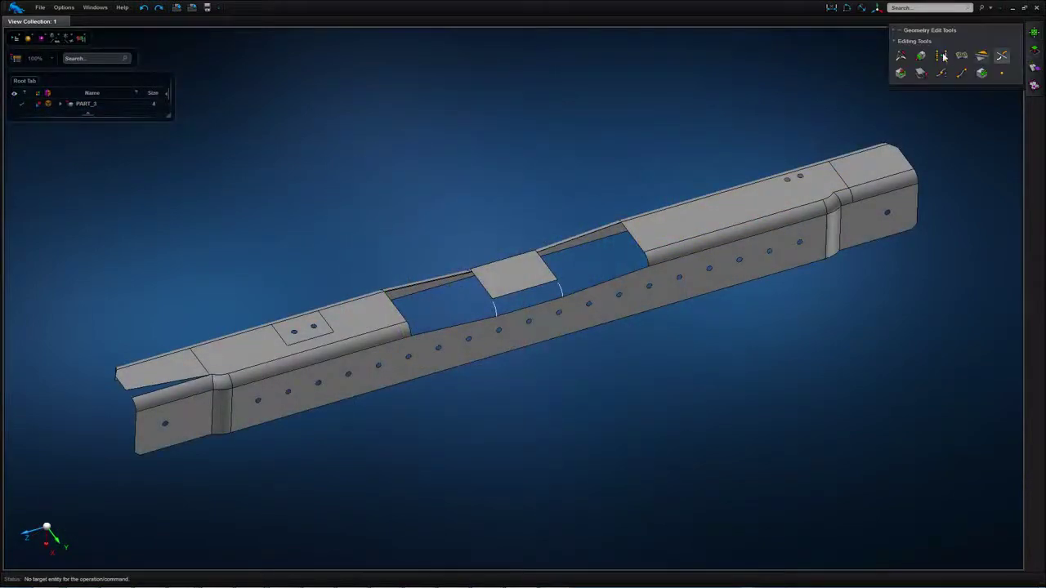
{"action": "left_click", "coordinate": [901, 56]}
{"action": "scroll", "coordinate": [551, 364], "scroll_direction": "up", "scroll_amount": 5}
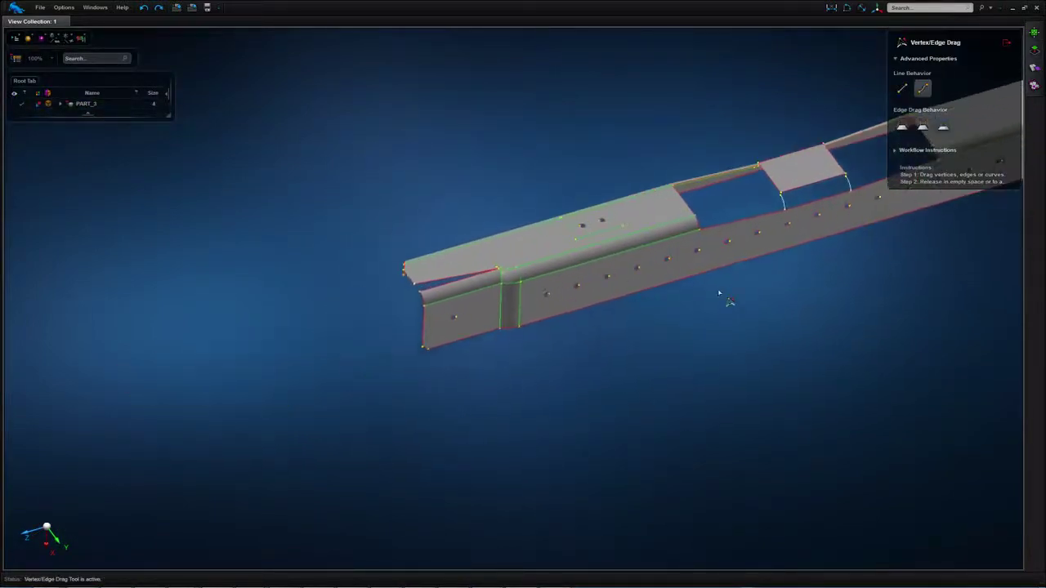
{"action": "scroll", "coordinate": [416, 282], "scroll_direction": "up", "scroll_amount": 5}
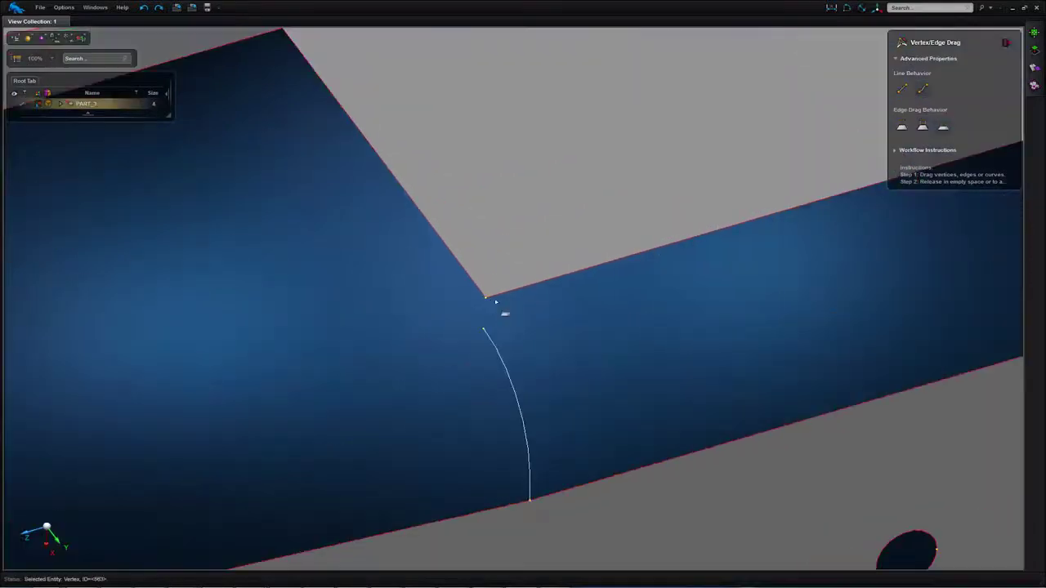
{"action": "left_click", "coordinate": [484, 332]}
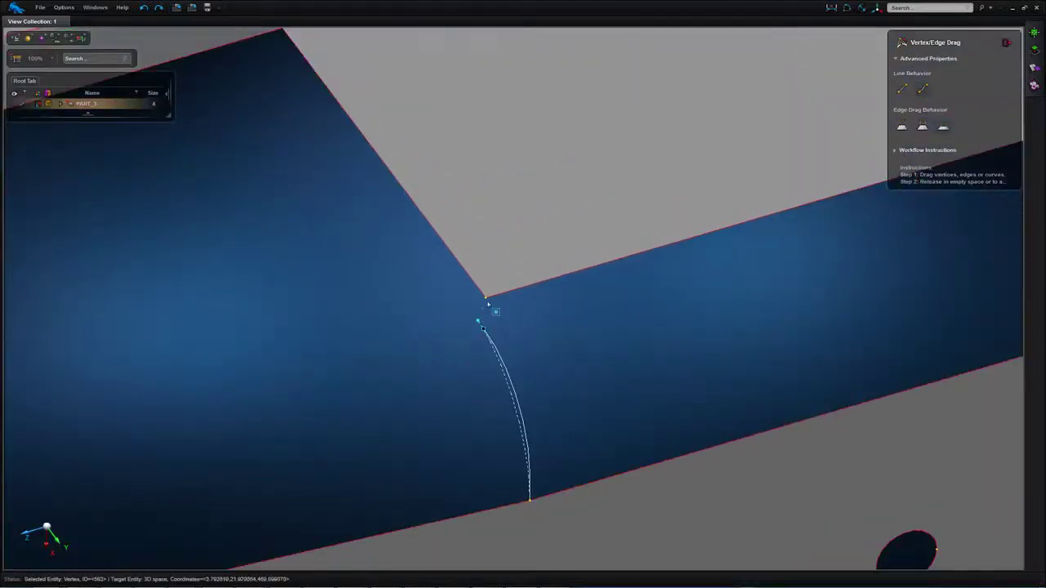
{"action": "left_click_drag", "start_coordinate": [488, 302], "coordinate": [487, 299]}
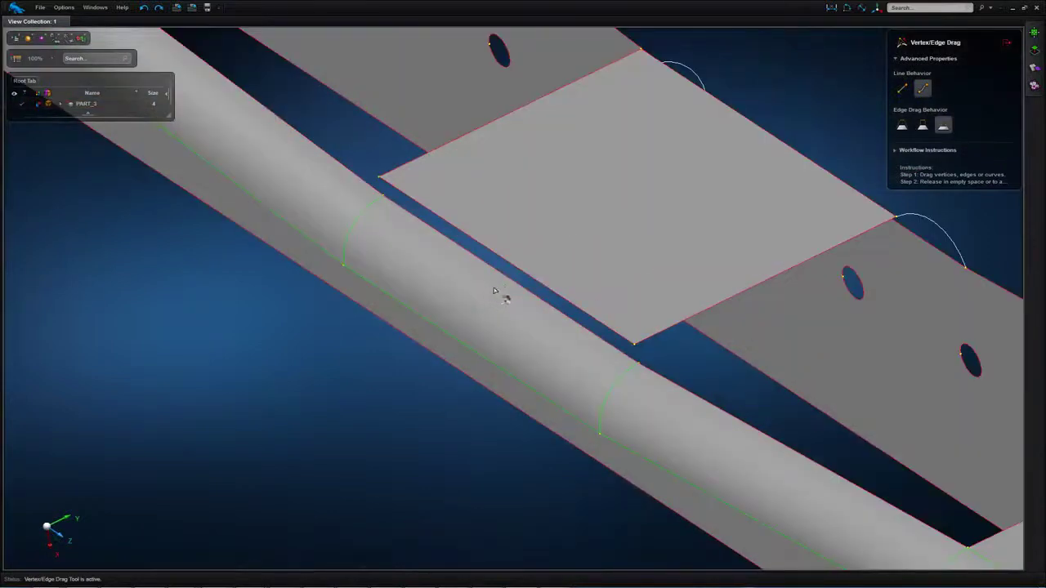
Step: Drag the rounded flange's free edge onto the facing edge of the middle plate with Vertex/Edge Drag to close the gap
{"action": "left_click", "coordinate": [514, 282]}
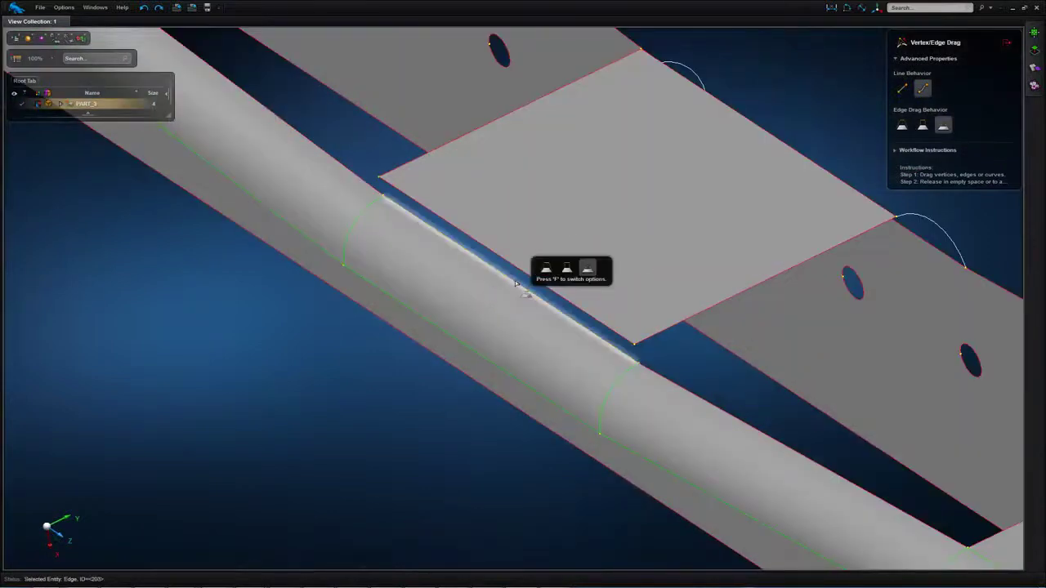
{"action": "left_click_drag", "start_coordinate": [516, 281], "coordinate": [460, 387]}
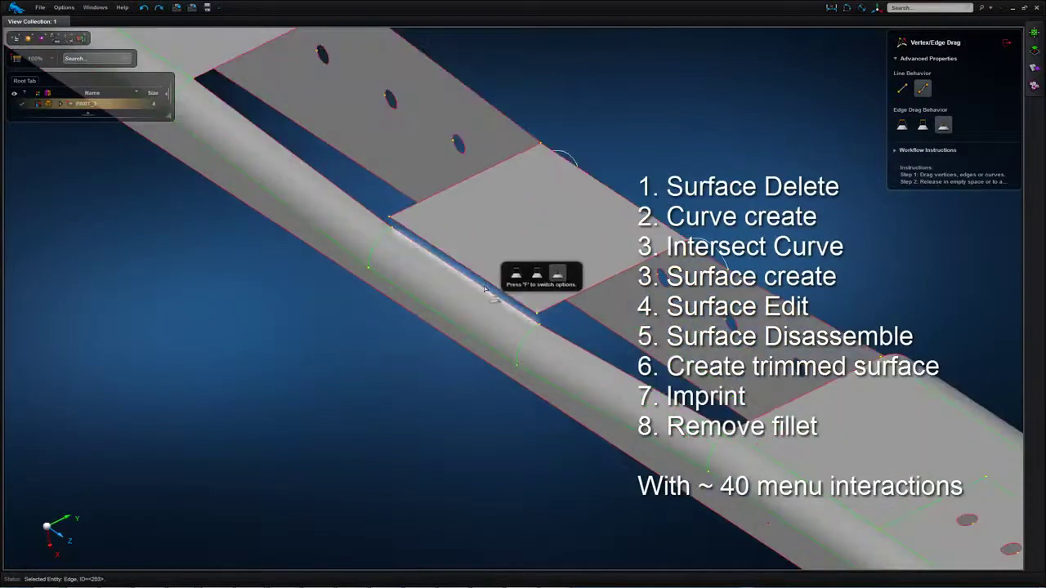
{"action": "left_click", "coordinate": [514, 273]}
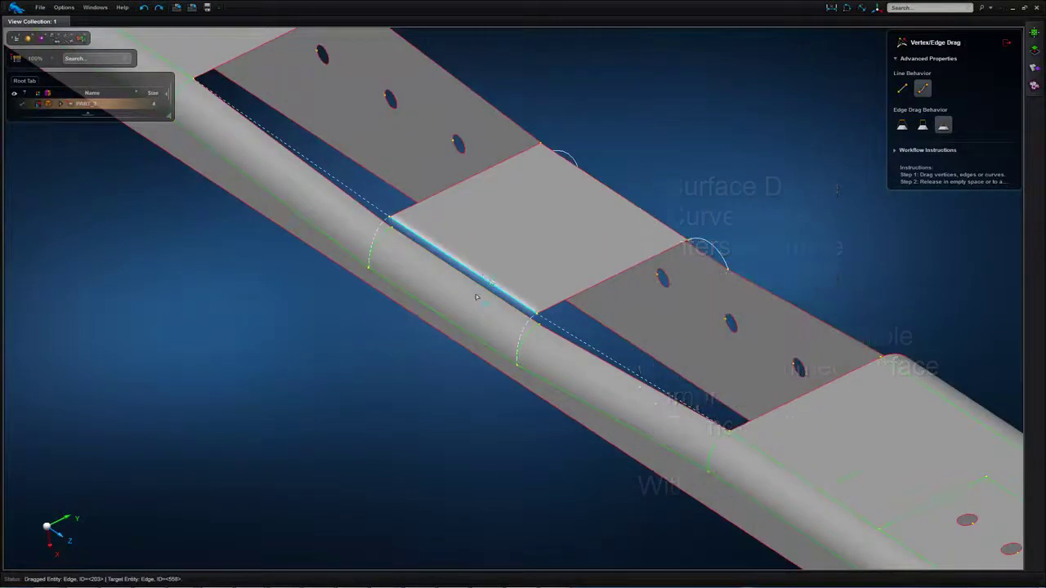
{"action": "left_click_drag", "start_coordinate": [476, 296], "coordinate": [354, 401]}
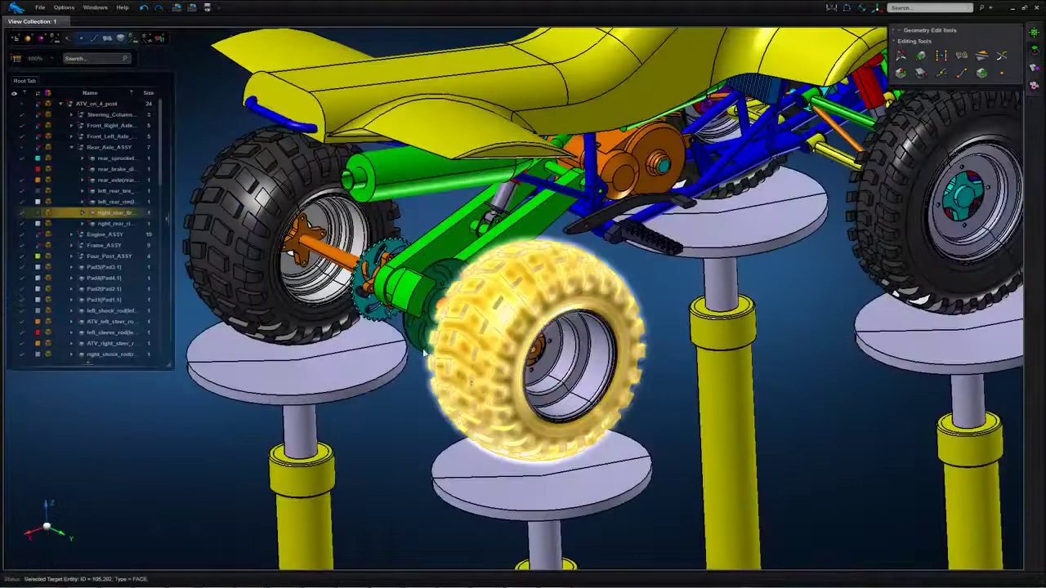
Step: Isolate the ATV's slotted rear brake disc and select its remaining small hole faces and central circular face for Push Pull
{"action": "right_click", "coordinate": [418, 342]}
{"action": "left_click", "coordinate": [445, 394]}
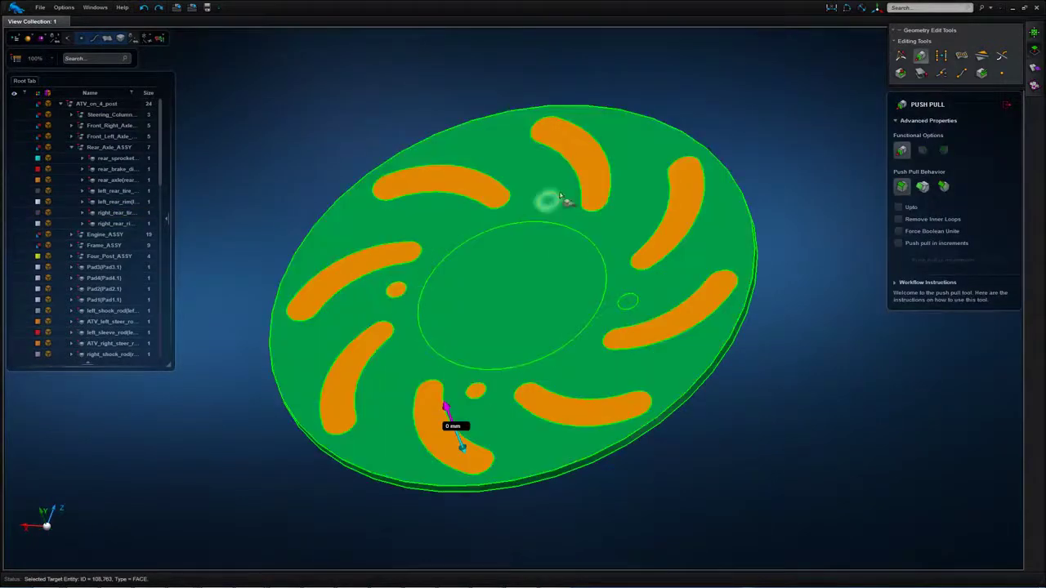
{"action": "left_click", "coordinate": [549, 201]}
{"action": "left_click", "coordinate": [628, 301]}
{"action": "left_click", "coordinate": [534, 295]}
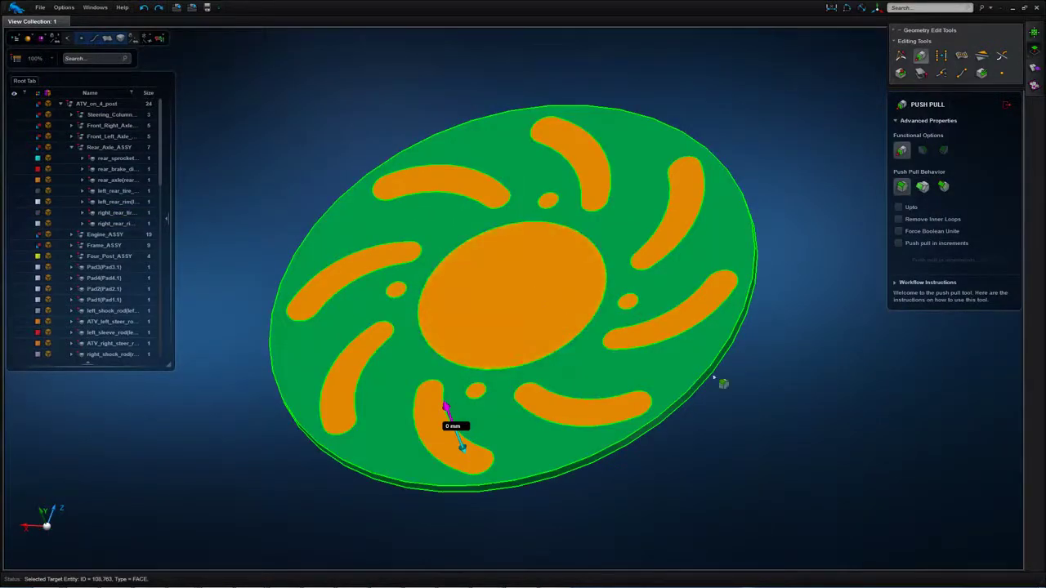
{"action": "left_click", "coordinate": [821, 422]}
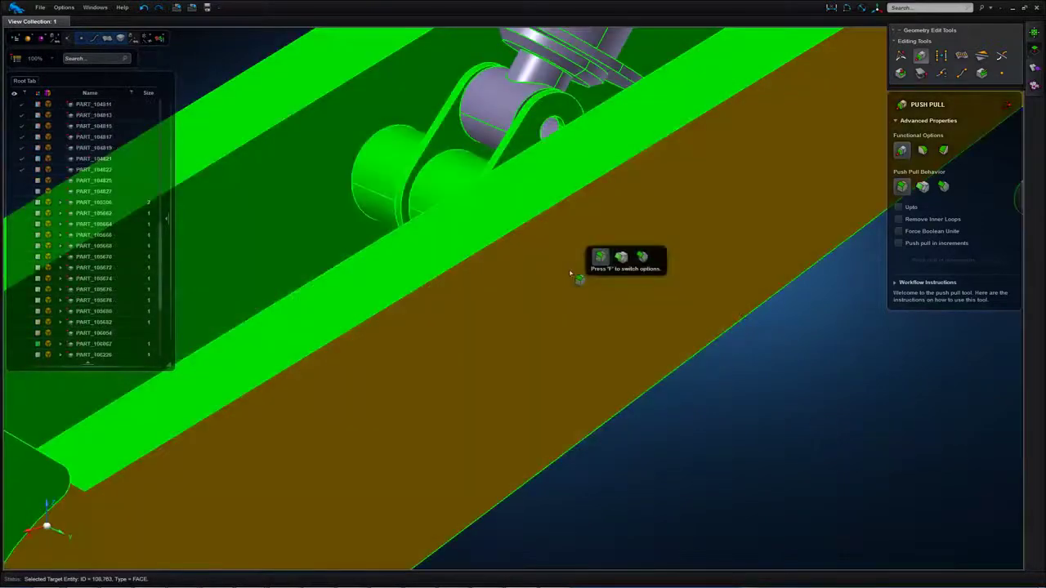
{"action": "left_click", "coordinate": [575, 214]}
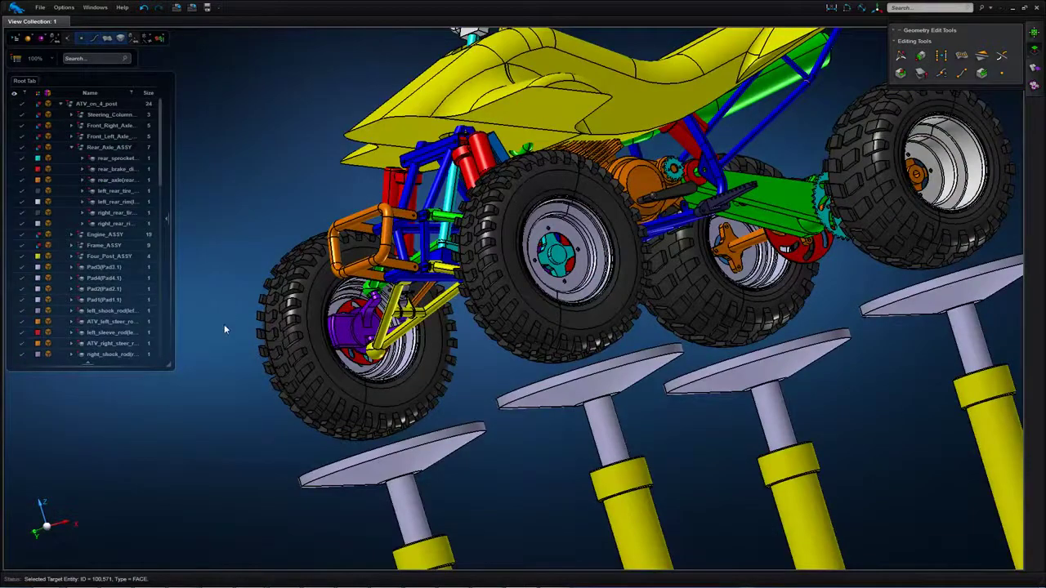
Step: Step the selection at the ATV's front right wheel through the assembly levels, from the whole vehicle down to the steering knuckle
{"action": "left_click", "coordinate": [347, 339]}
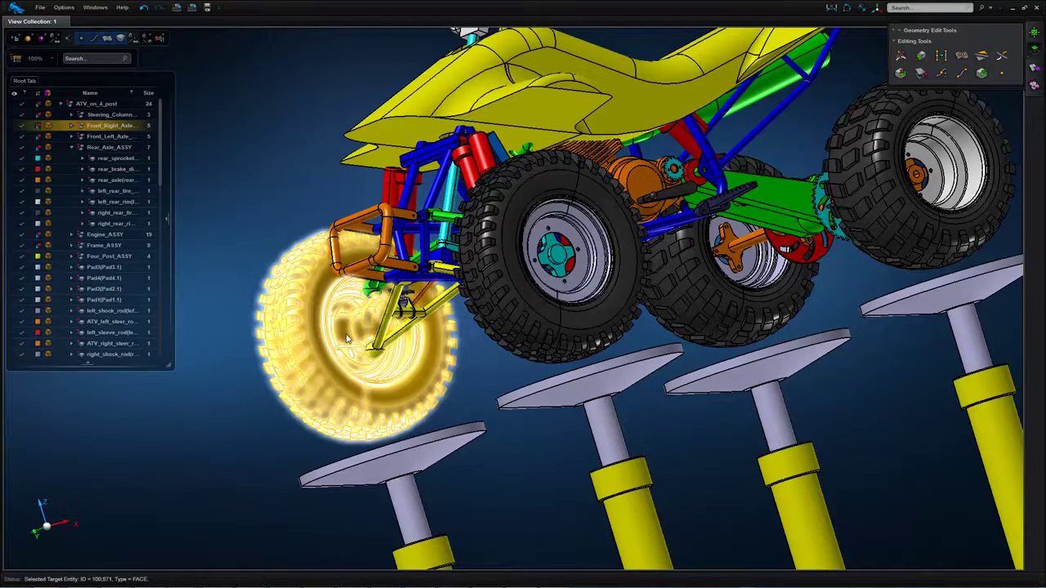
{"action": "left_click", "coordinate": [347, 339]}
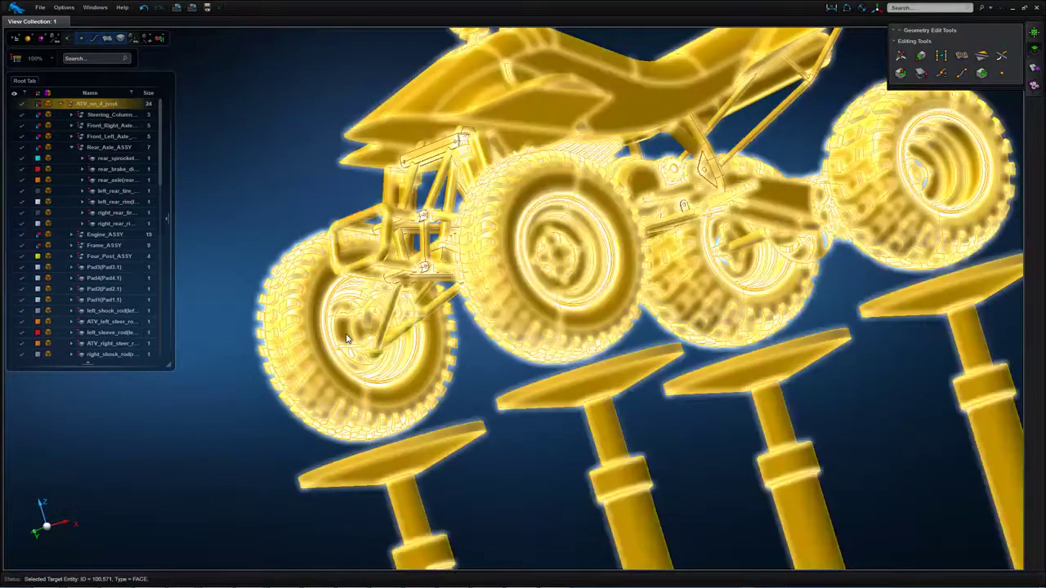
{"action": "key", "text": "Down"}
{"action": "key", "text": "Down"}
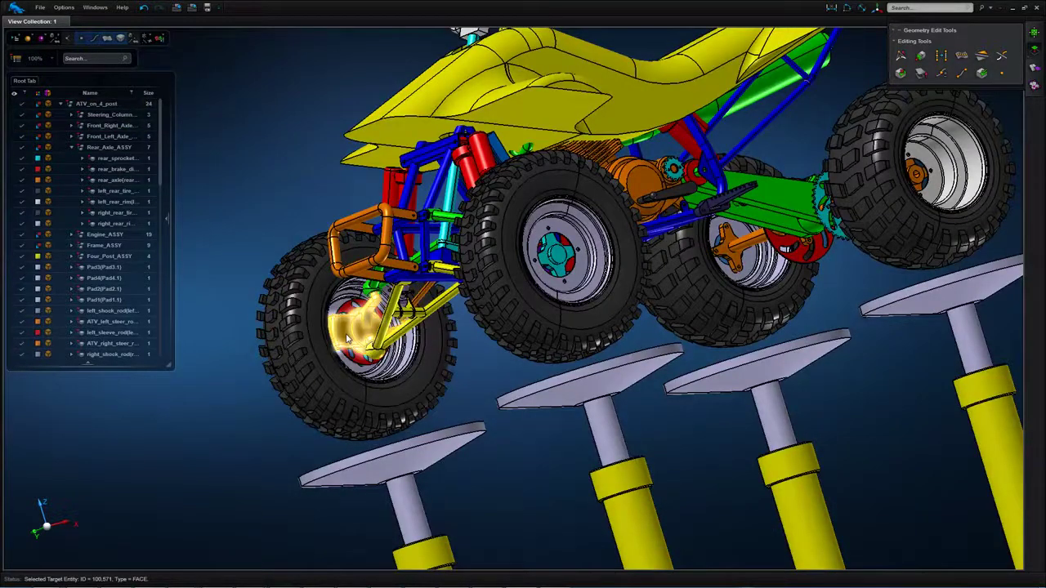
{"action": "left_click", "coordinate": [346, 339]}
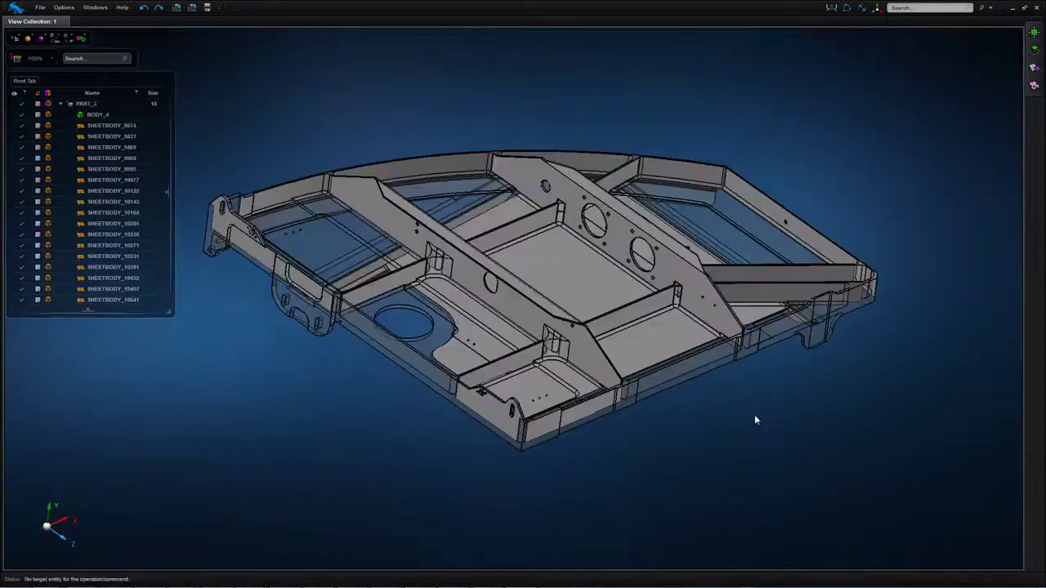
Step: Hide the solid BODY_4 of the frame so that only its sheet bodies are displayed
{"action": "mouse_move", "coordinate": [757, 411]}
{"action": "middle_mouse_down"}
{"action": "mouse_move", "coordinate": [736, 317]}
{"action": "mouse_move", "coordinate": [755, 410]}
{"action": "middle_mouse_up"}
{"action": "left_click", "coordinate": [22, 114]}
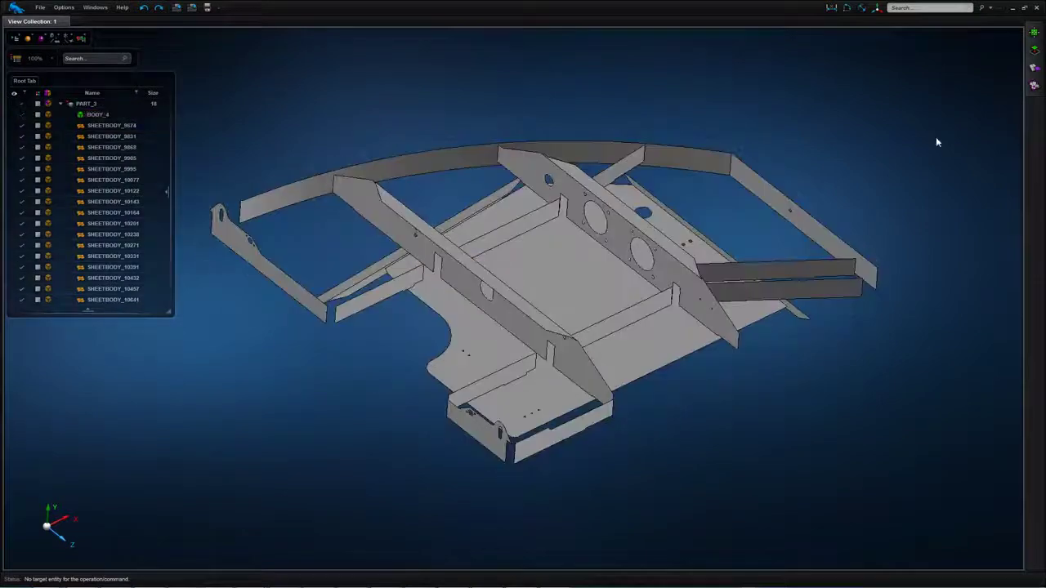
{"action": "middle_click_drag", "start_coordinate": [805, 360], "coordinate": [682, 329]}
Step: Extend the free end edge of the long rib sheet outward with Vertex/Edge Drag, cycling through the edge drag behaviours
{"action": "scroll", "coordinate": [604, 305], "scroll_direction": "up", "scroll_amount": 8}
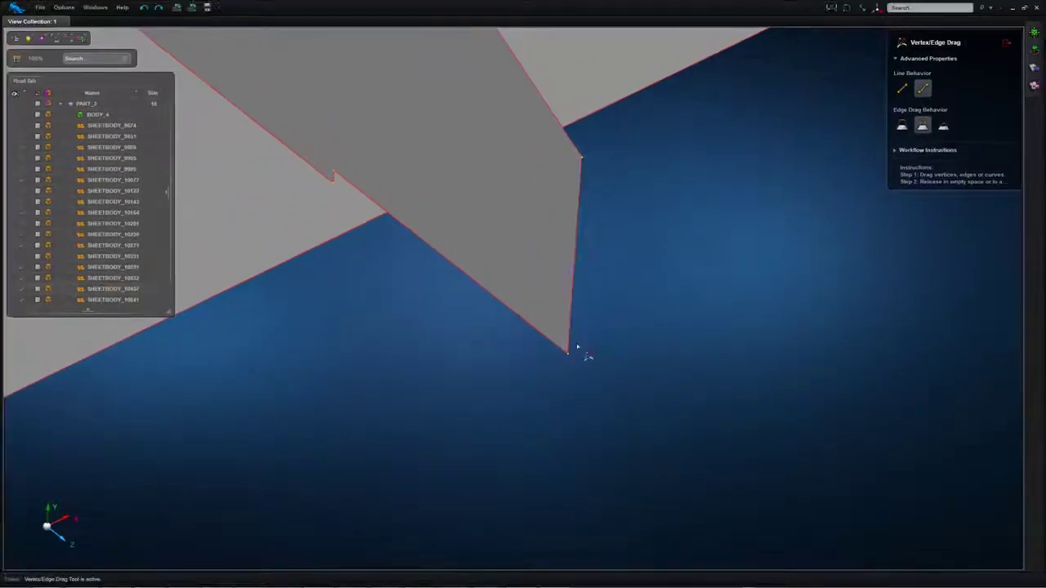
{"action": "scroll", "coordinate": [611, 339], "scroll_direction": "down", "scroll_amount": 3}
{"action": "scroll", "coordinate": [594, 307], "scroll_direction": "up", "scroll_amount": 1}
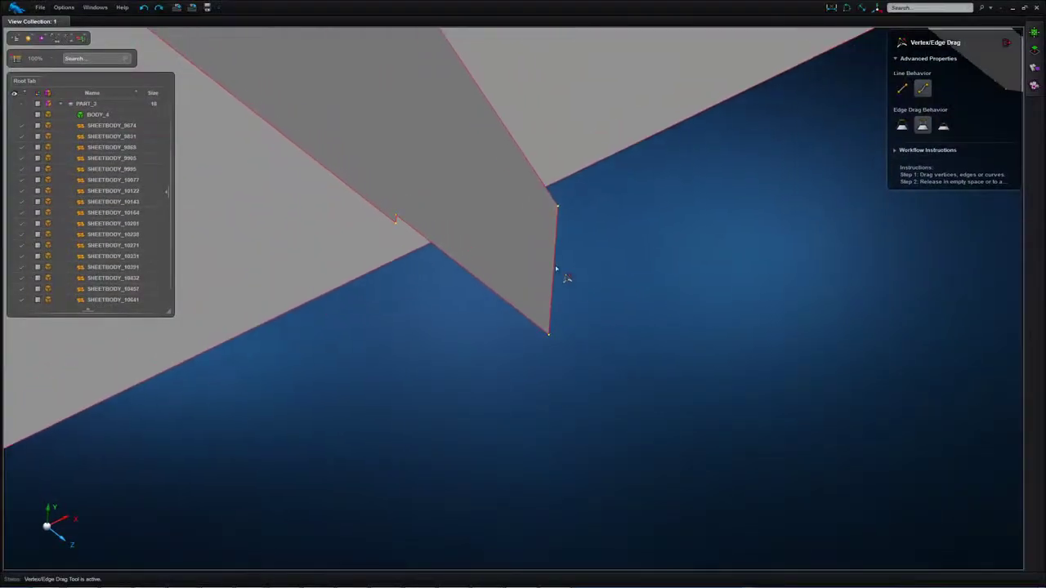
{"action": "left_click_drag", "start_coordinate": [557, 270], "coordinate": [694, 347]}
{"action": "key", "text": "f"}
{"action": "key", "text": "f"}
{"action": "key", "text": "f"}
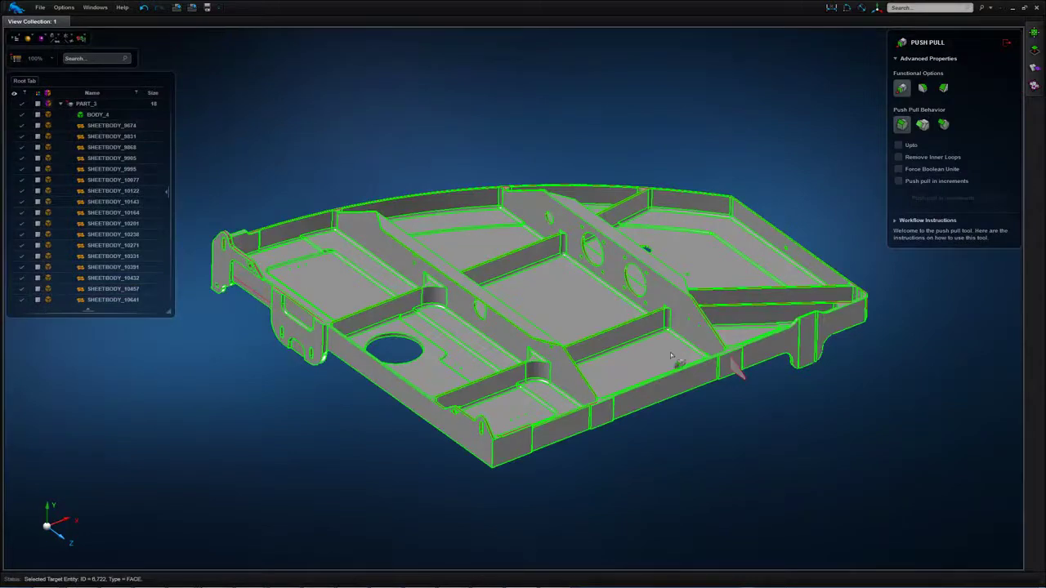
Step: Push Pull the inner face of the large round hole in the solid frame's upright rib
{"action": "scroll", "coordinate": [590, 253], "scroll_direction": "up", "scroll_amount": 10}
{"action": "middle_click_drag", "start_coordinate": [590, 254], "coordinate": [504, 284]}
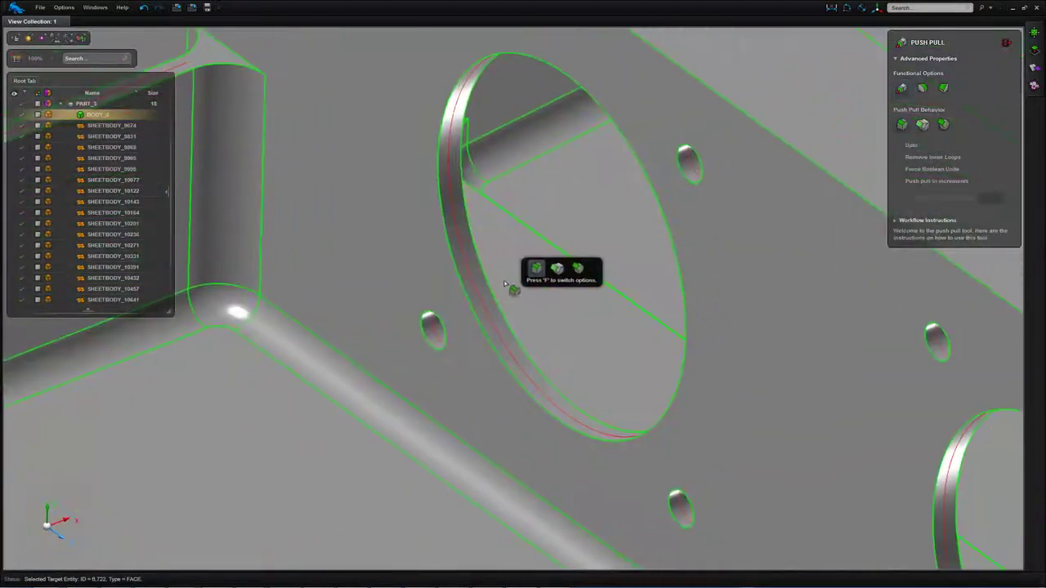
{"action": "left_click_drag", "start_coordinate": [458, 174], "coordinate": [580, 280]}
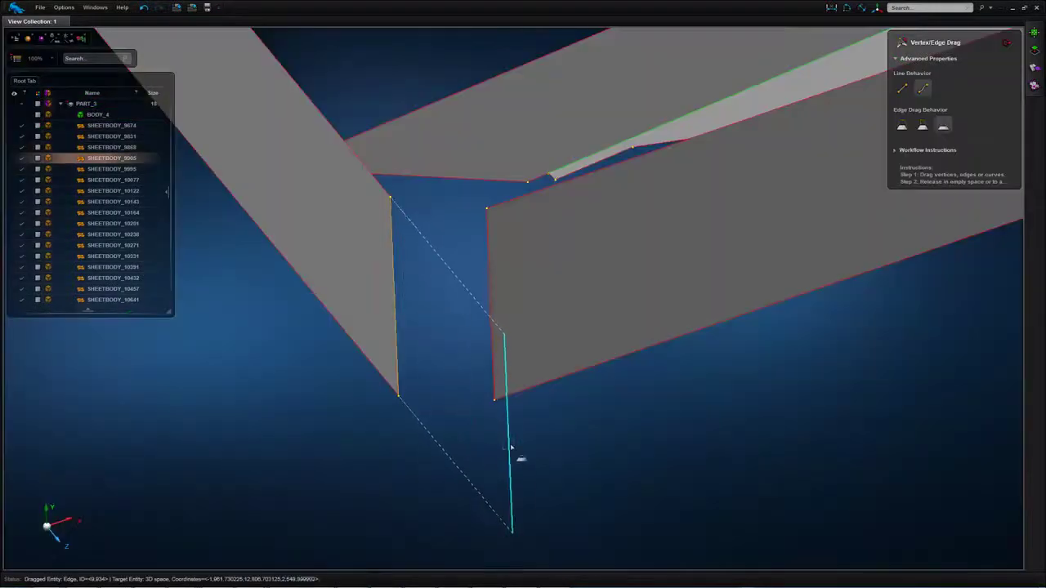
Step: Drag the side sheet's end edge onto the neighbouring sheet's end edge with Vertex/Edge Drag to close the corner gap
{"action": "left_click_drag", "start_coordinate": [511, 447], "coordinate": [488, 329]}
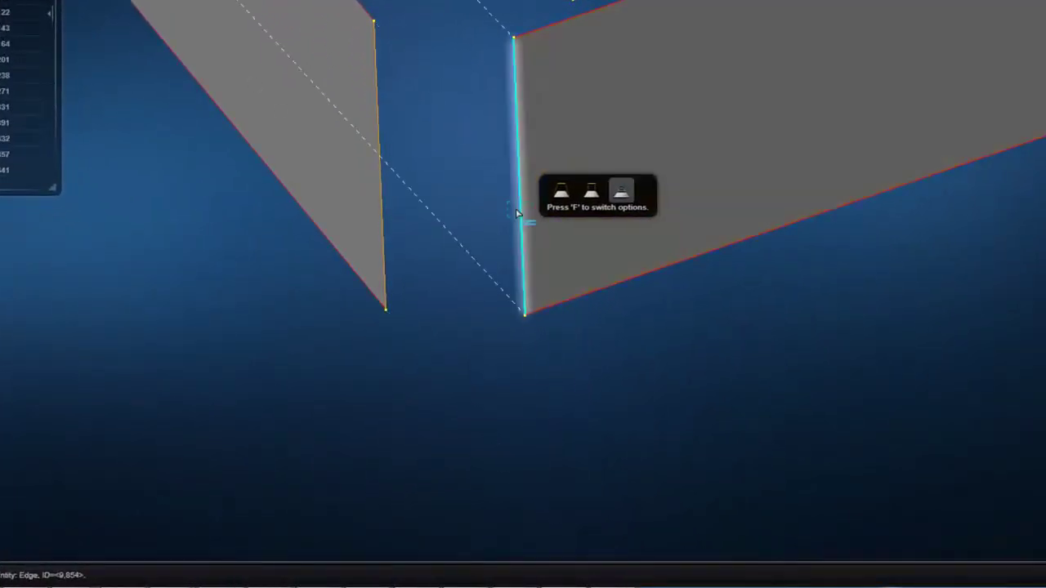
{"action": "mouse_move", "coordinate": [517, 213]}
{"action": "left_mouse_down"}
{"action": "mouse_move", "coordinate": [557, 222]}
{"action": "mouse_move", "coordinate": [524, 201]}
{"action": "left_mouse_up"}
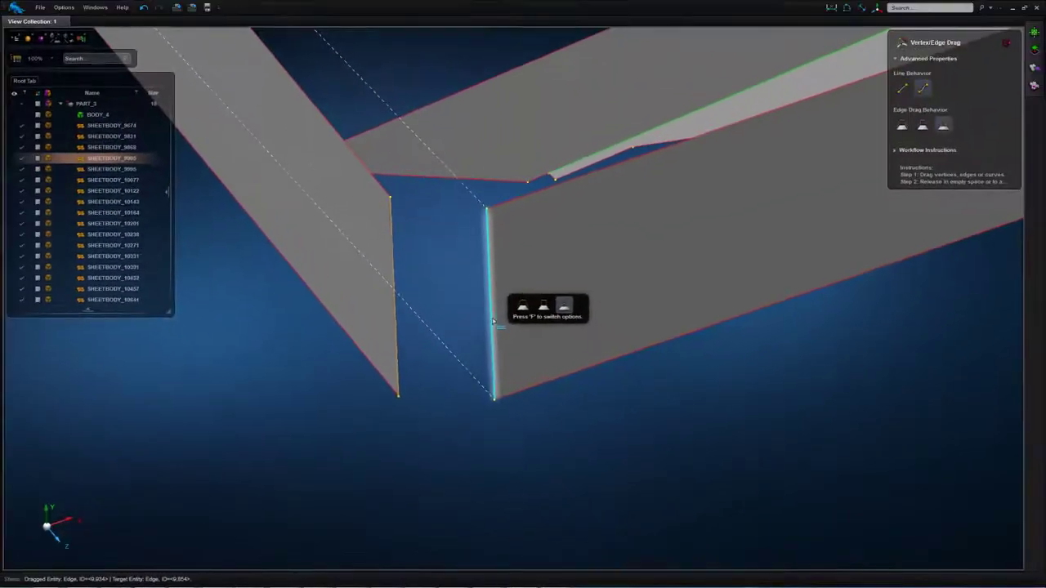
{"action": "left_click_drag", "start_coordinate": [492, 321], "coordinate": [612, 378]}
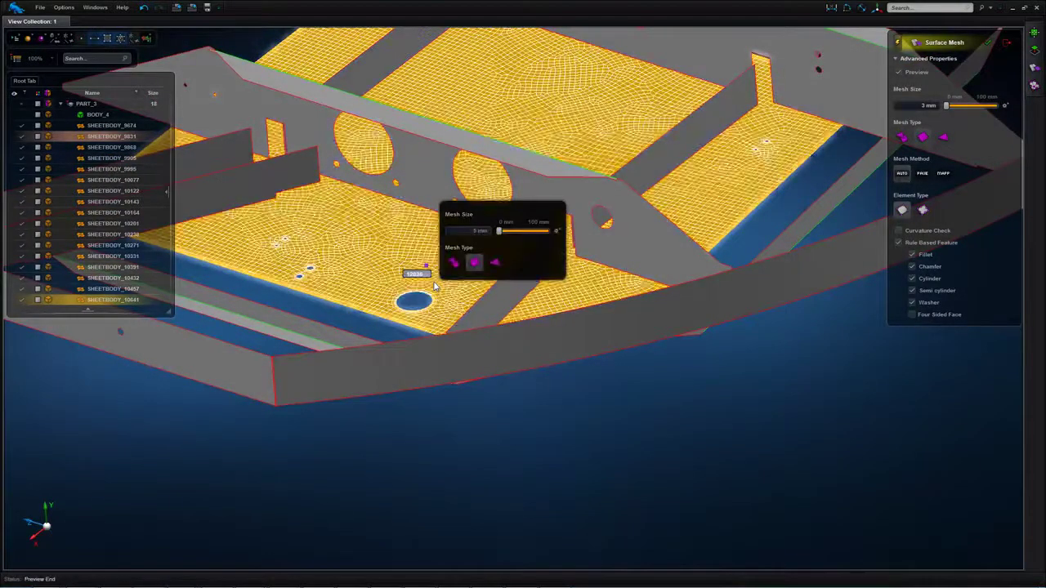
Step: Add the upright rib sheet with the round holes to the Surface Mesh at a 3 mm mesh size
{"action": "left_click", "coordinate": [433, 180]}
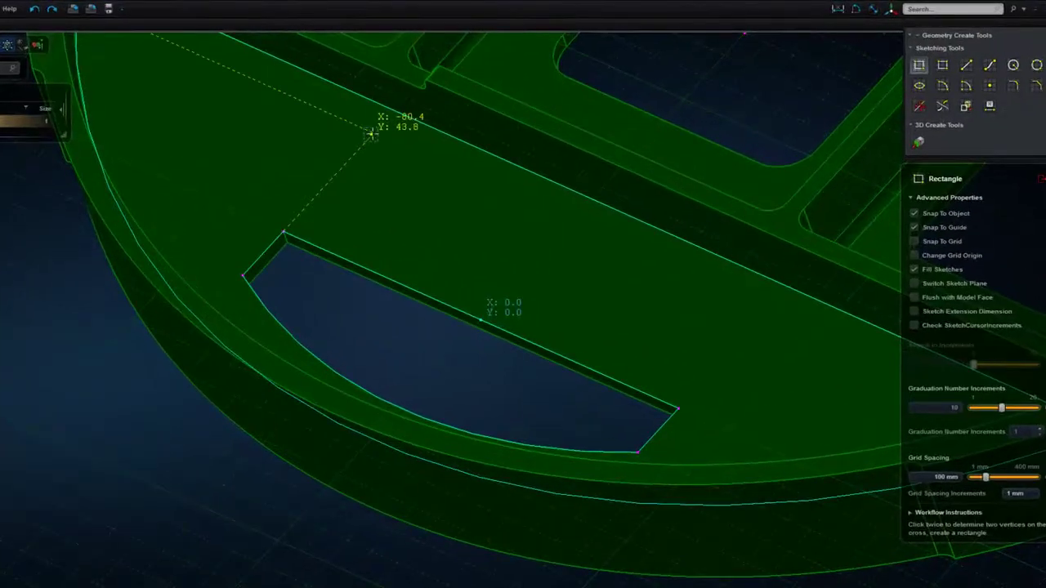
Step: Sketch a rectangle about 160 by 28 mm on the plate face beside the curved cutout
{"action": "left_click", "coordinate": [372, 133]}
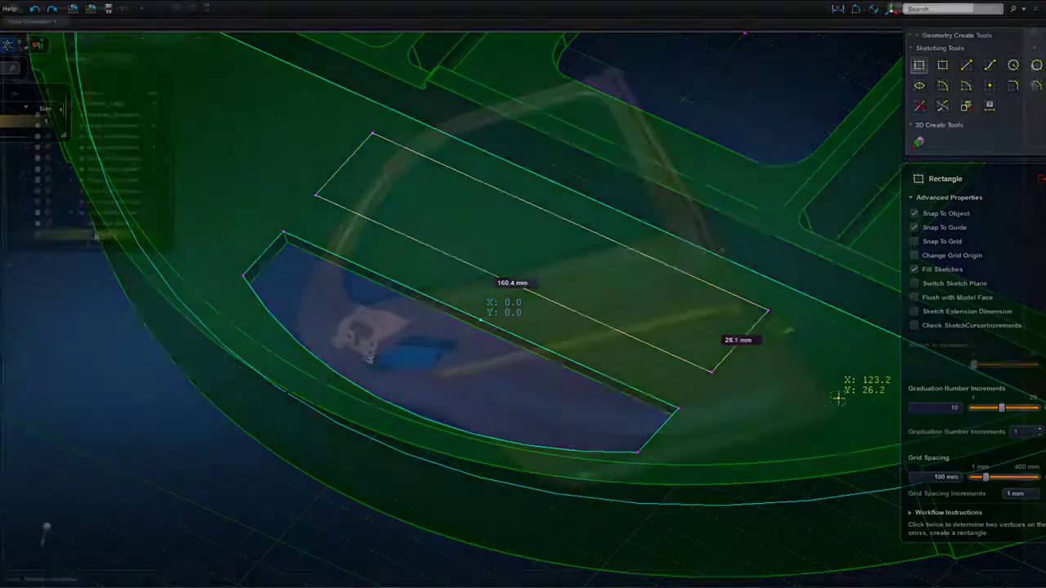
Step: Show only the latch reinforcement's mesh in the car door assembly and move one node onto its neighbour with Node Move
{"action": "right_click", "coordinate": [100, 237]}
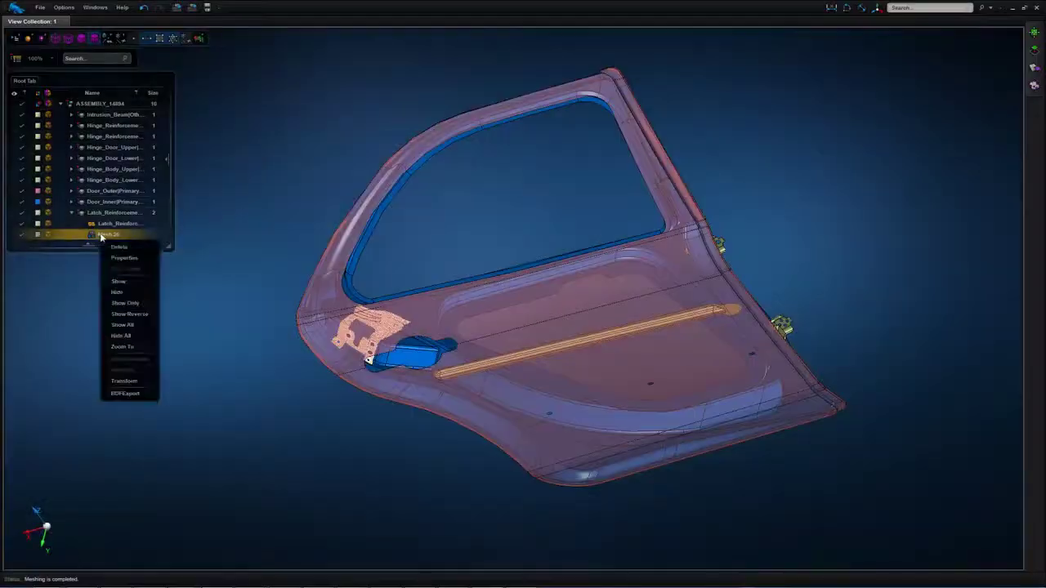
{"action": "left_click", "coordinate": [125, 303]}
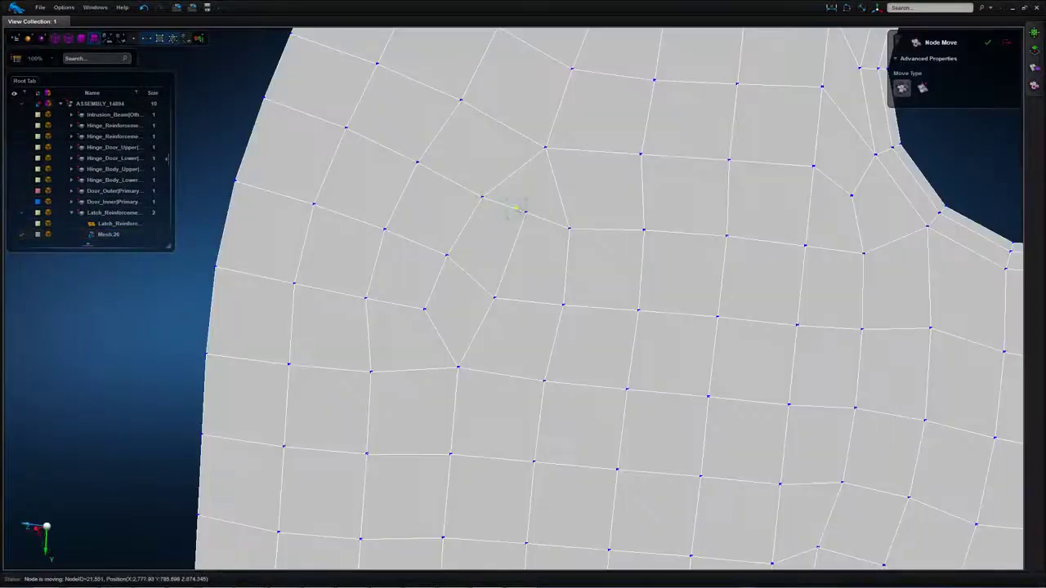
{"action": "mouse_move", "coordinate": [517, 209]}
{"action": "left_mouse_down"}
{"action": "mouse_move", "coordinate": [546, 221]}
{"action": "mouse_move", "coordinate": [525, 213]}
{"action": "left_mouse_up"}
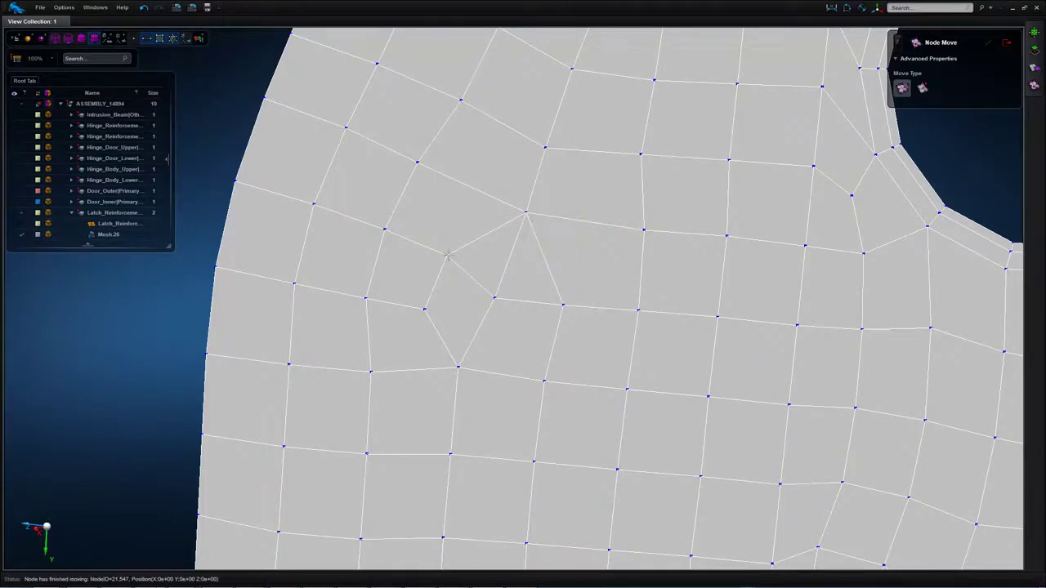
Step: Collapse two interior nodes of the irregular patch onto their neighbouring nodes with Node Move
{"action": "left_click_drag", "start_coordinate": [446, 256], "coordinate": [599, 262]}
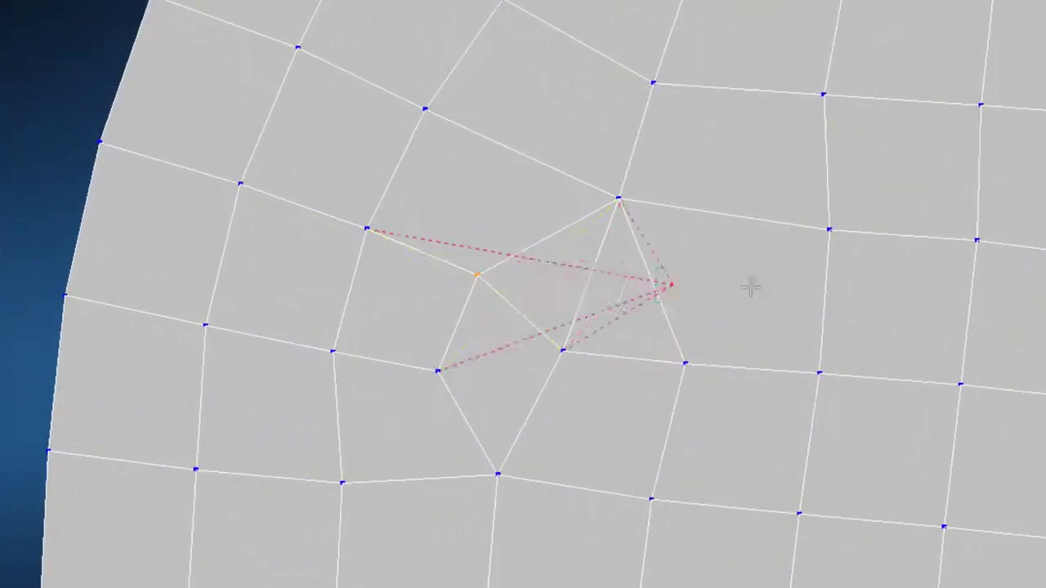
{"action": "mouse_move", "coordinate": [750, 286]}
{"action": "left_mouse_down"}
{"action": "mouse_move", "coordinate": [781, 289]}
{"action": "mouse_move", "coordinate": [496, 282]}
{"action": "mouse_move", "coordinate": [753, 269]}
{"action": "left_mouse_up"}
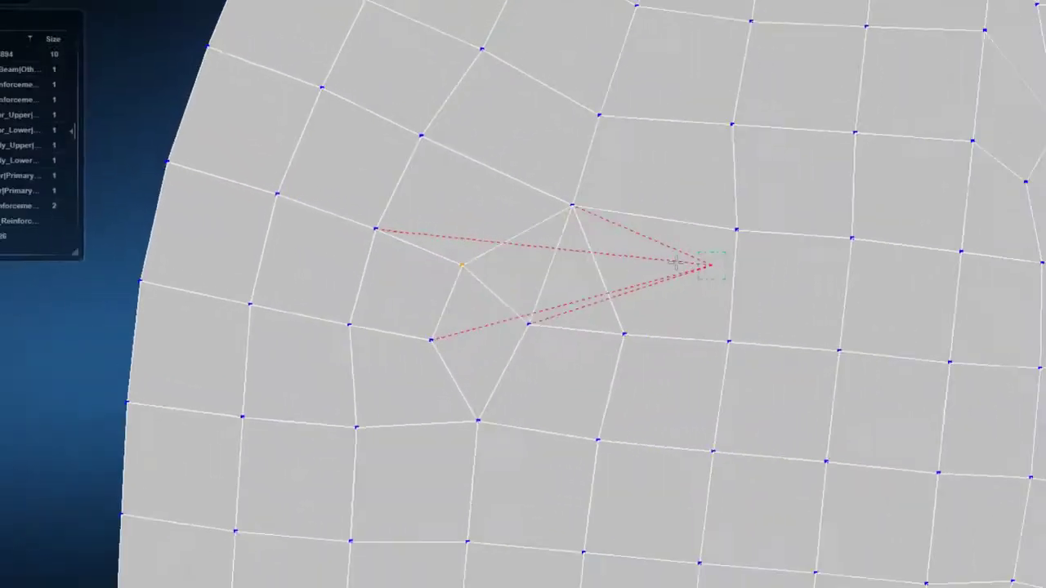
{"action": "left_click_drag", "start_coordinate": [674, 262], "coordinate": [503, 269]}
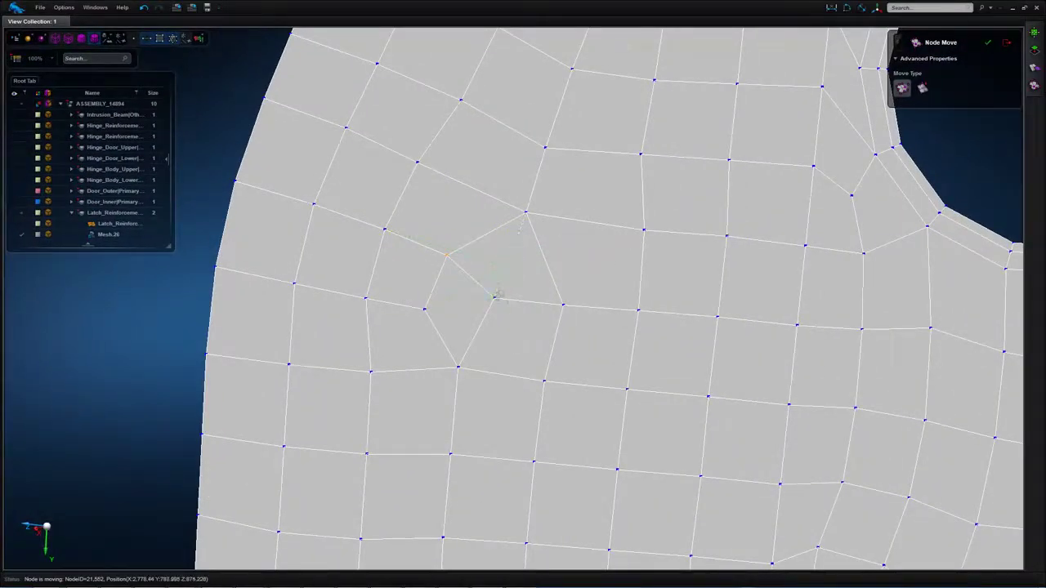
{"action": "left_click_drag", "start_coordinate": [497, 295], "coordinate": [495, 297]}
{"action": "left_click_drag", "start_coordinate": [423, 310], "coordinate": [459, 368]}
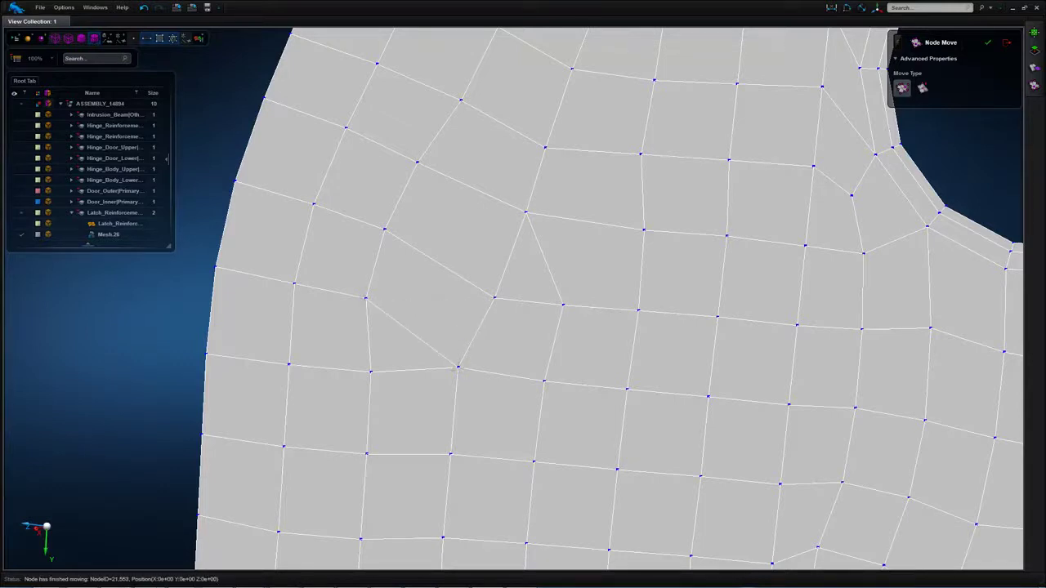
Step: Move the row's three remaining nodes out to the edge onto the nodes below, and shift two nodes of that lower row slightly upward
{"action": "left_click_drag", "start_coordinate": [365, 298], "coordinate": [371, 372]}
{"action": "left_click_drag", "start_coordinate": [294, 283], "coordinate": [289, 364]}
{"action": "left_click_drag", "start_coordinate": [214, 268], "coordinate": [206, 354]}
{"action": "left_click_drag", "start_coordinate": [287, 364], "coordinate": [299, 315]}
{"action": "left_click_drag", "start_coordinate": [370, 372], "coordinate": [375, 335]}
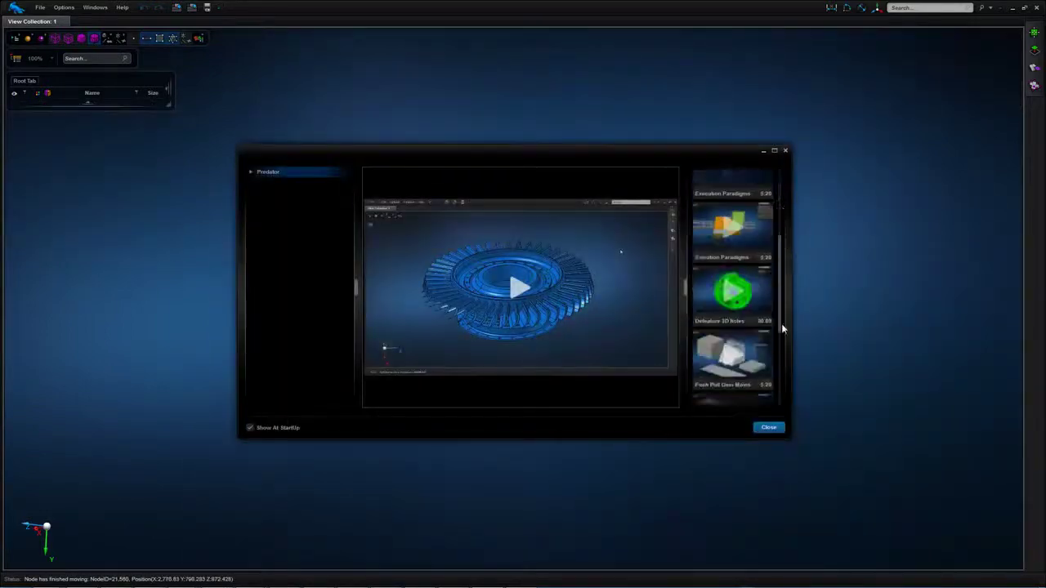
{"action": "scroll", "coordinate": [781, 324], "scroll_direction": "up", "scroll_amount": 3}
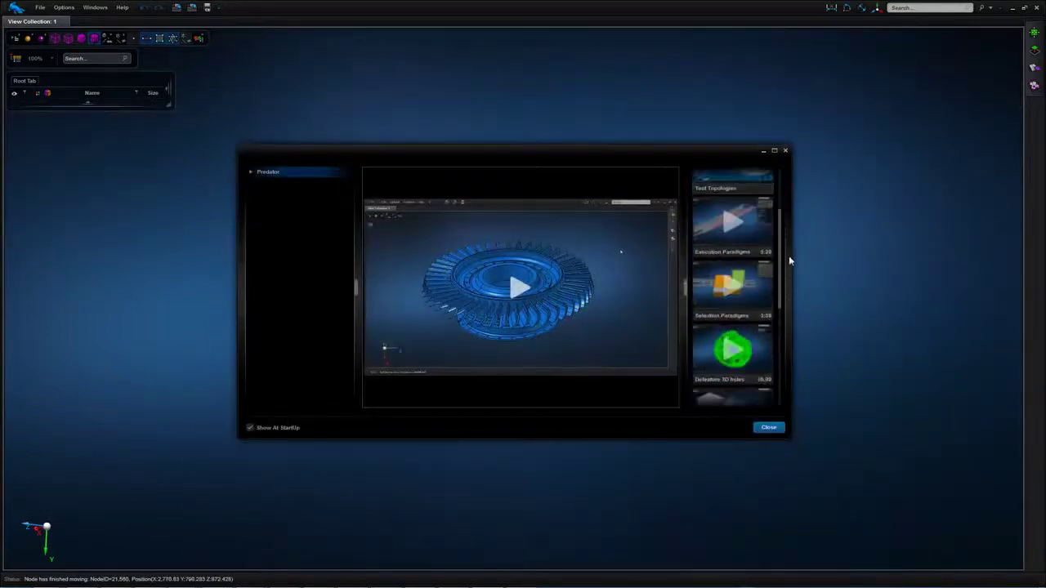
{"action": "left_click", "coordinate": [898, 7]}
{"action": "type", "text": "pus"}
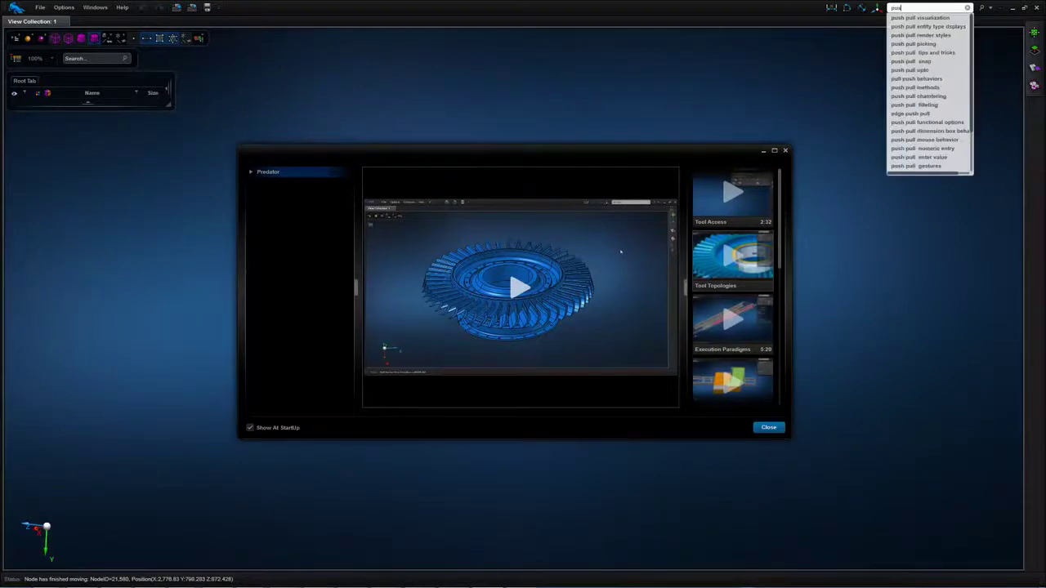
{"action": "key", "text": "BackSpace"}
{"action": "key", "text": "BackSpace"}
{"action": "key", "text": "BackSpace"}
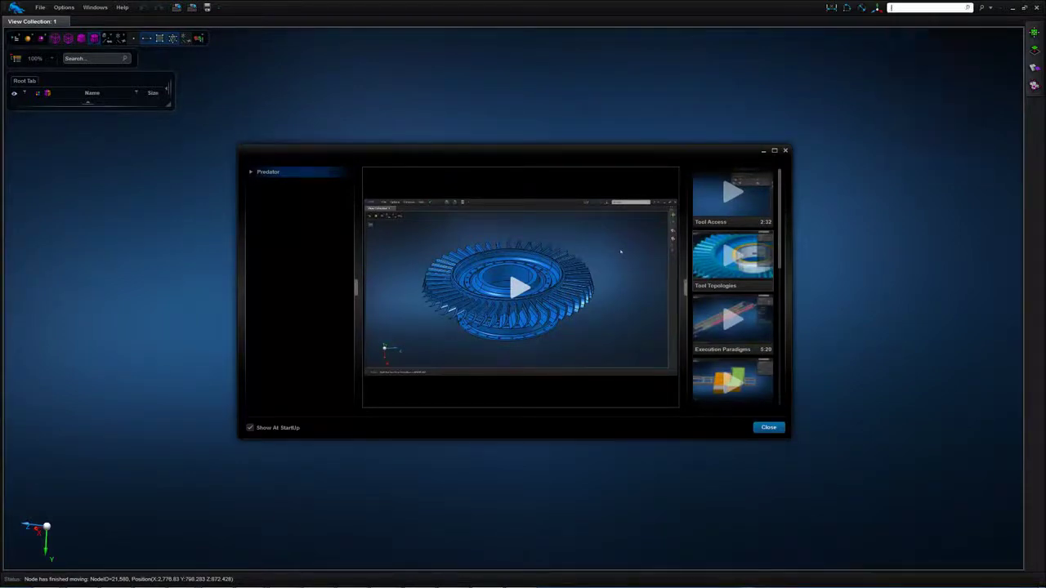
Step: Play the turbine introduction movie in full screen, return it to window size and stop playback
{"action": "mouse_move", "coordinate": [684, 282]}
{"action": "left_mouse_down"}
{"action": "mouse_move", "coordinate": [562, 283]}
{"action": "mouse_move", "coordinate": [696, 279]}
{"action": "left_mouse_up"}
{"action": "mouse_move", "coordinate": [622, 376]}
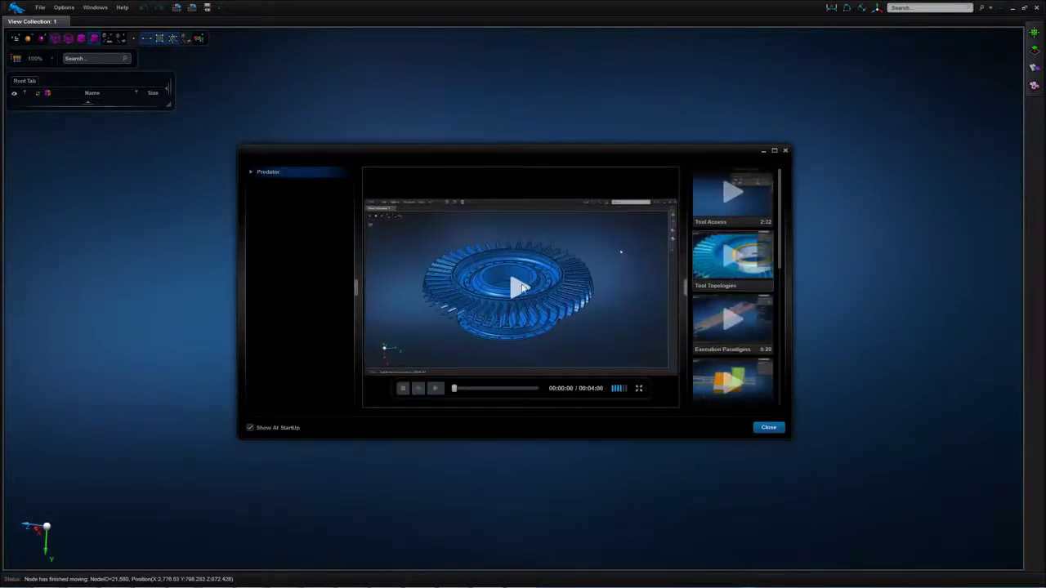
{"action": "left_click", "coordinate": [640, 389]}
{"action": "left_click", "coordinate": [639, 568]}
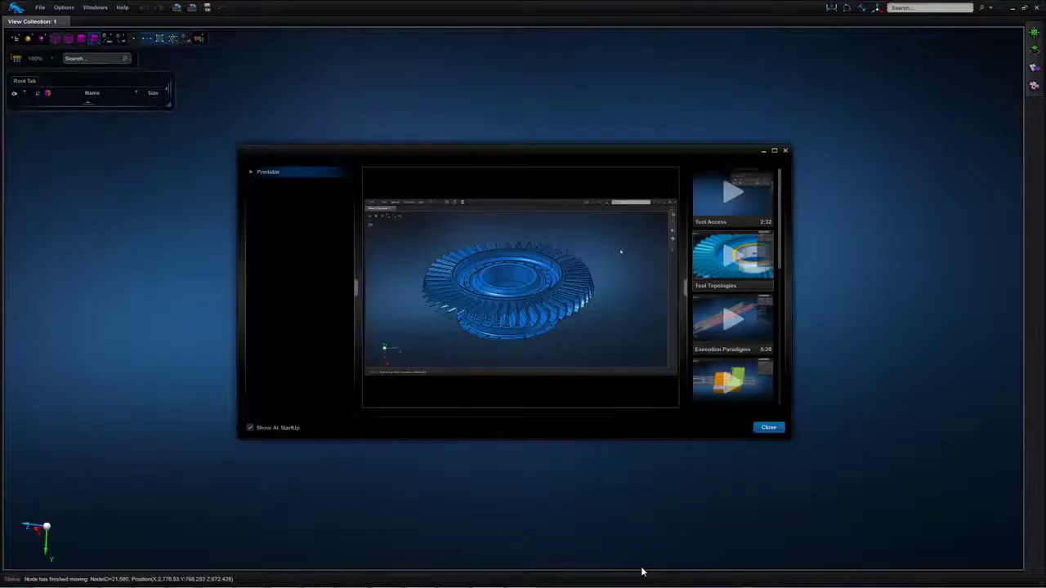
{"action": "left_click", "coordinate": [402, 389]}
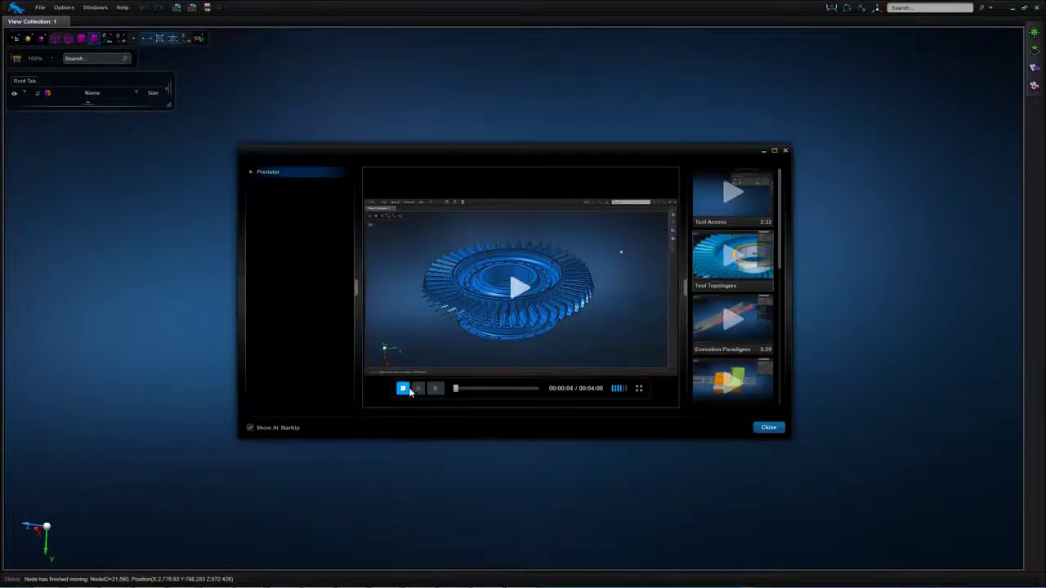
Step: Browse the movie topics to Push/Pull under Geometry Create and look through its movies, including Push pull solid edges
{"action": "left_click", "coordinate": [251, 172]}
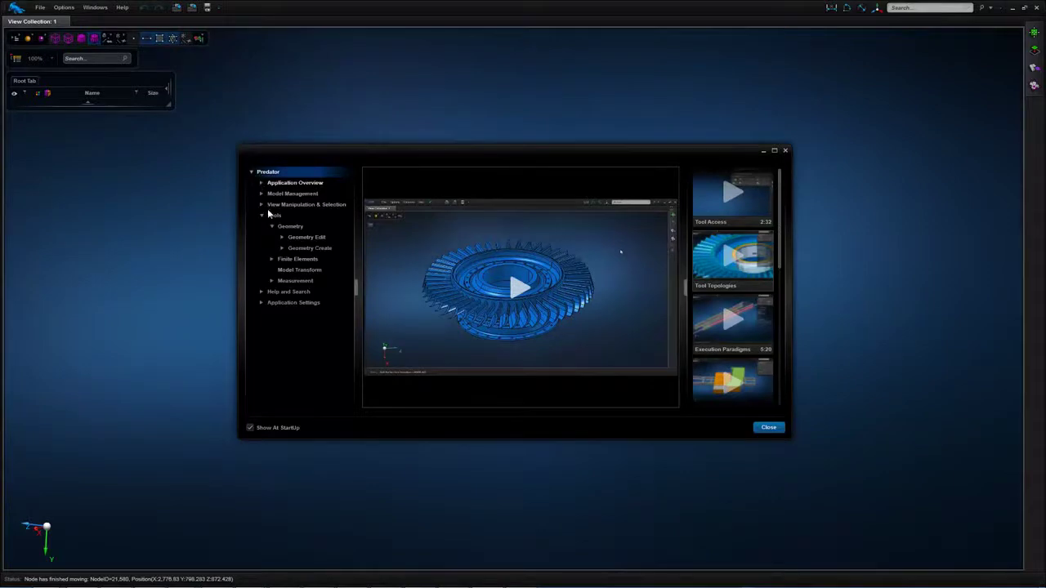
{"action": "left_click", "coordinate": [282, 238]}
{"action": "left_click", "coordinate": [282, 368]}
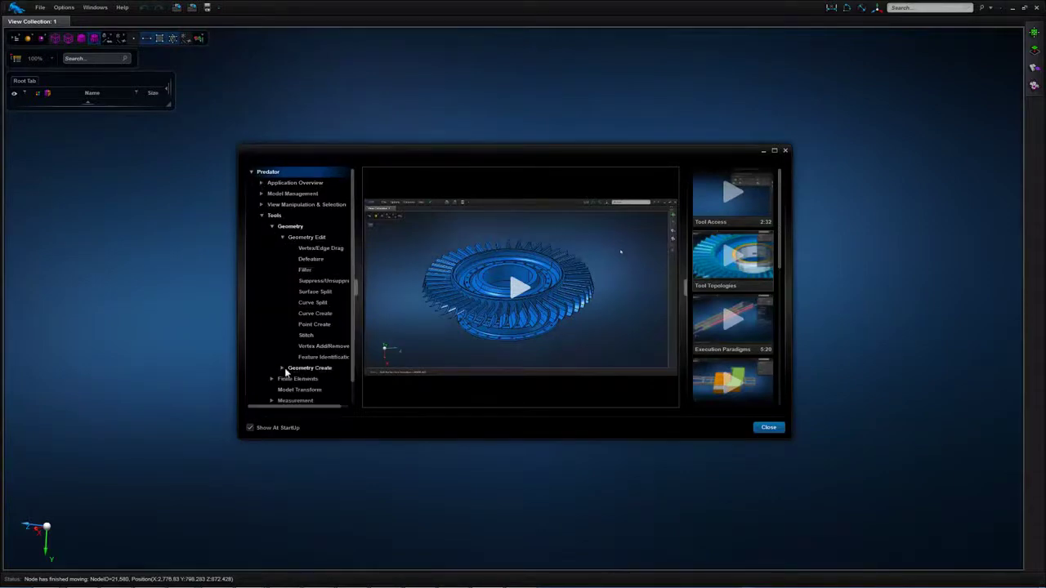
{"action": "left_click", "coordinate": [310, 389]}
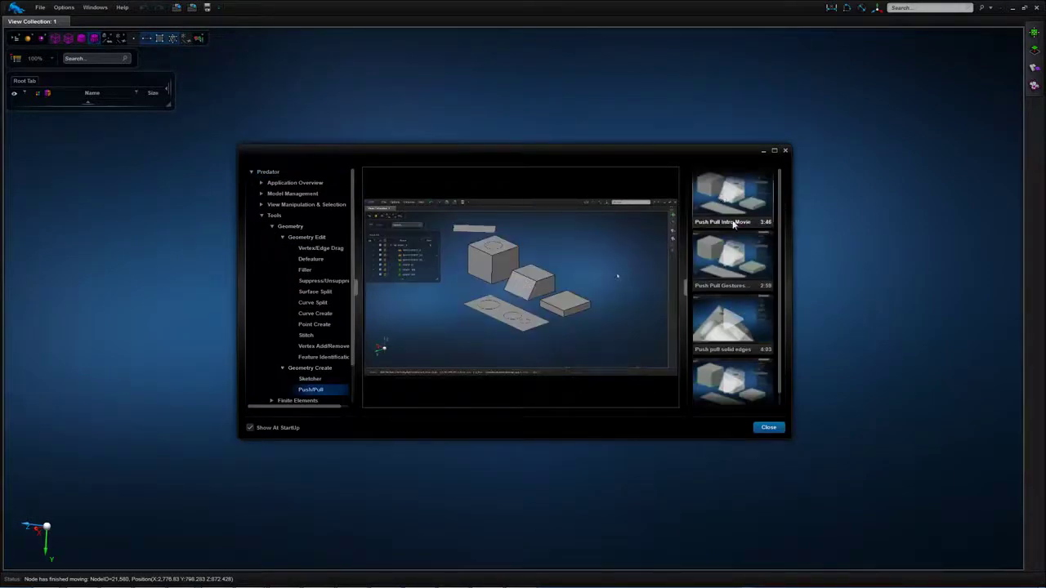
{"action": "left_click", "coordinate": [744, 347]}
{"action": "left_click", "coordinate": [742, 391]}
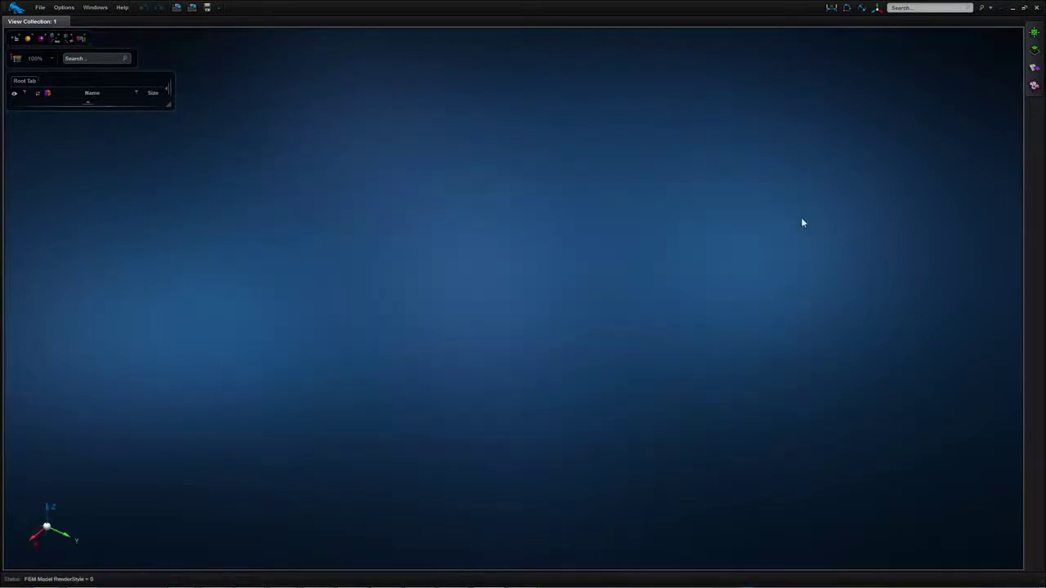
Step: Search the help for "push", restrict the results to documents and read through the Push/Pull page
{"action": "left_click", "coordinate": [915, 8]}
{"action": "type", "text": "push"}
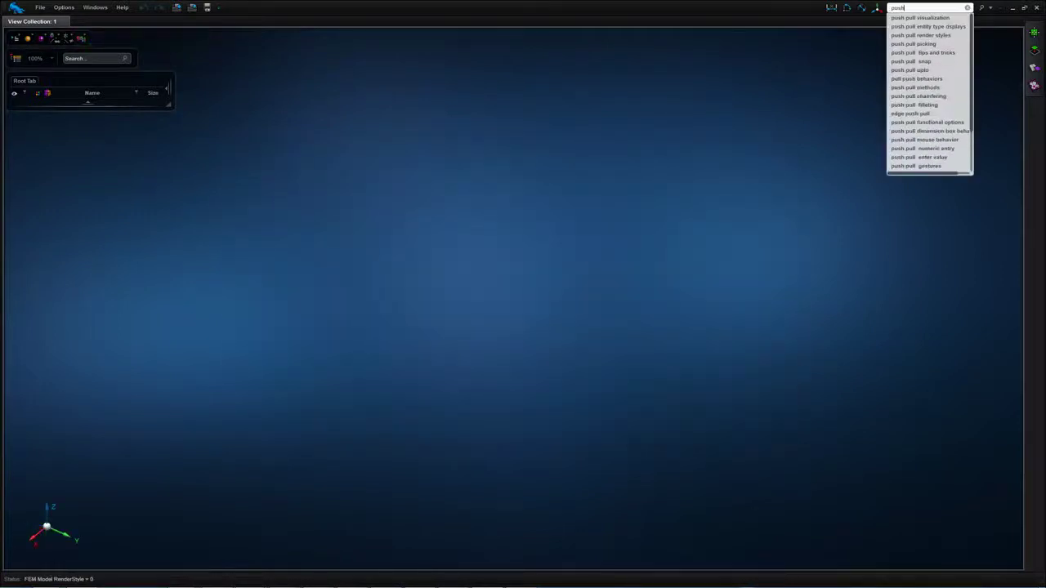
{"action": "key", "text": "Return"}
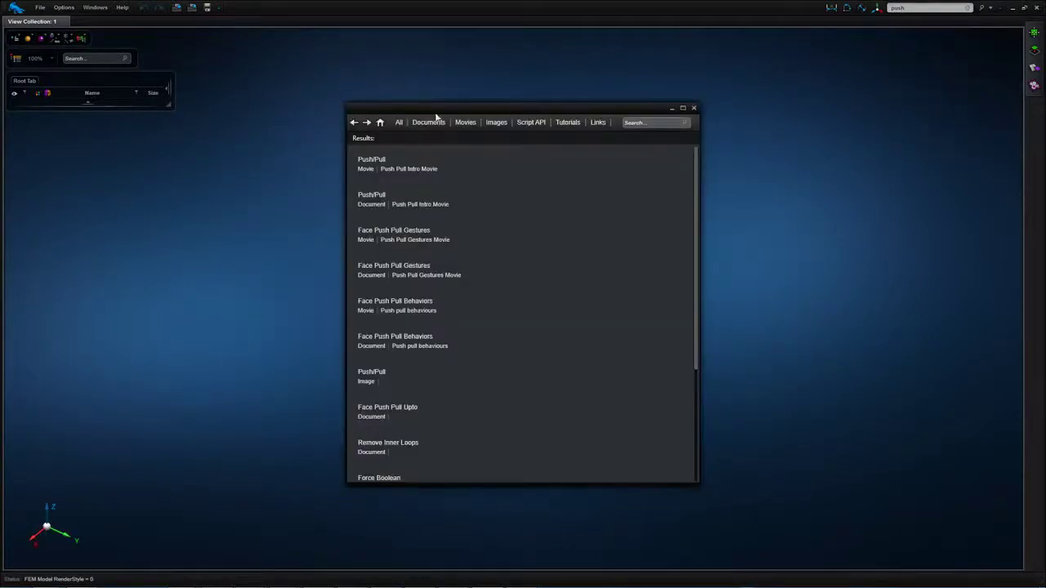
{"action": "left_click", "coordinate": [436, 127]}
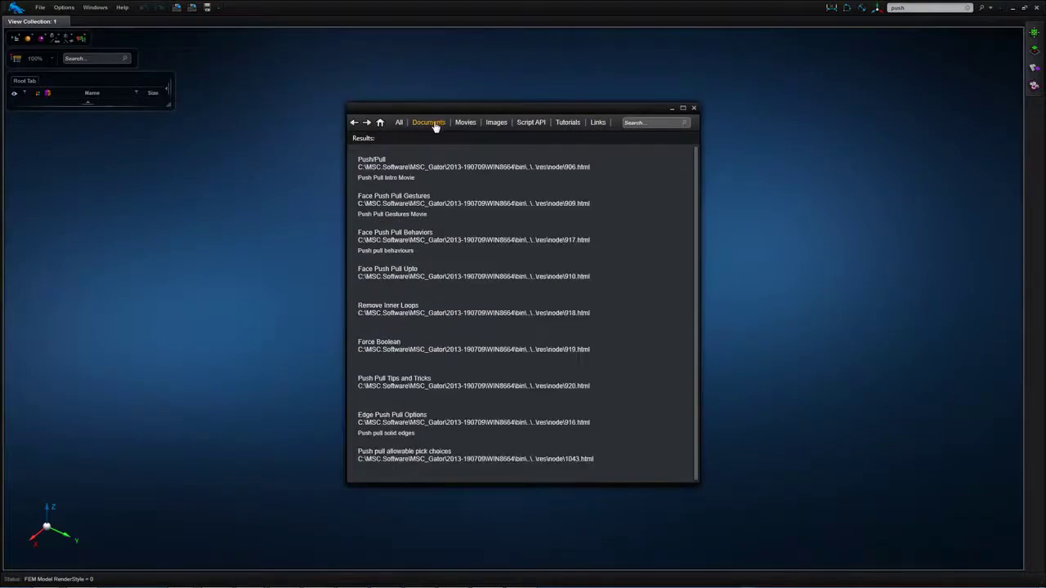
{"action": "left_click", "coordinate": [483, 167]}
{"action": "scroll", "coordinate": [759, 256], "scroll_direction": "down", "scroll_amount": 5}
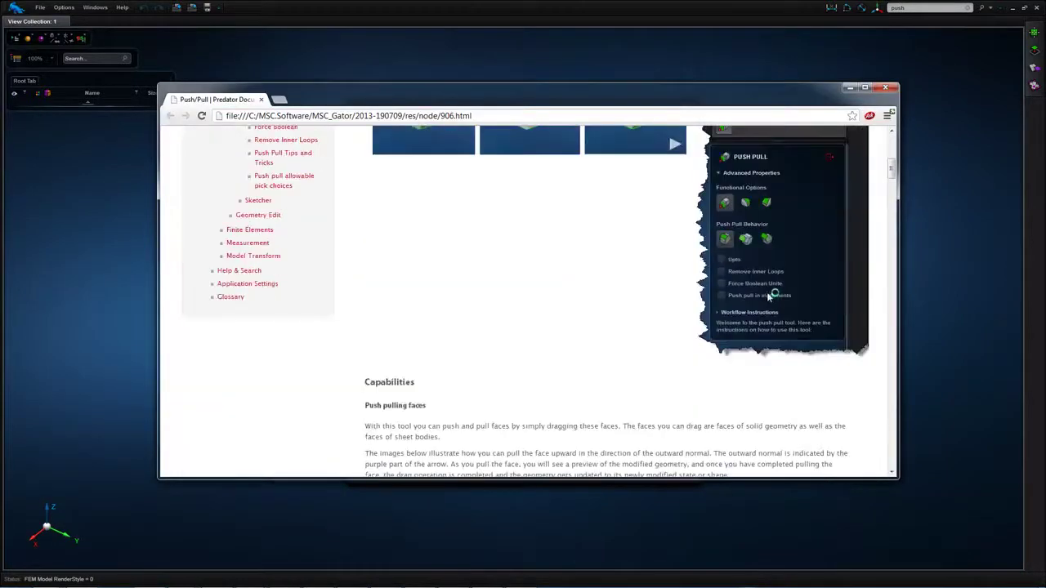
{"action": "scroll", "coordinate": [768, 296], "scroll_direction": "down", "scroll_amount": 20}
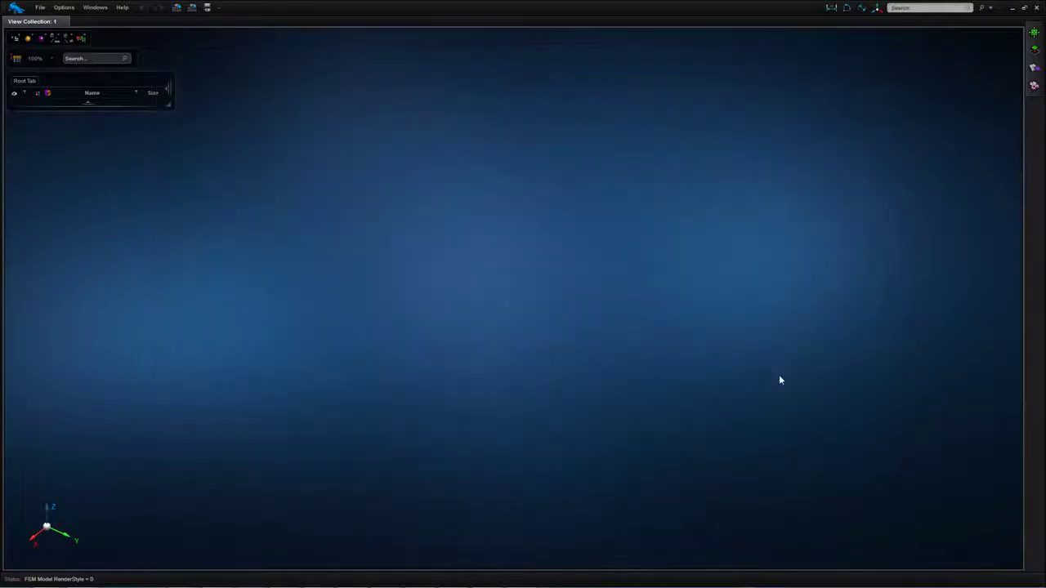
Step: Look through the FEM Edit, Meshing and Geometry Edit tool palettes
{"action": "left_click", "coordinate": [1034, 49]}
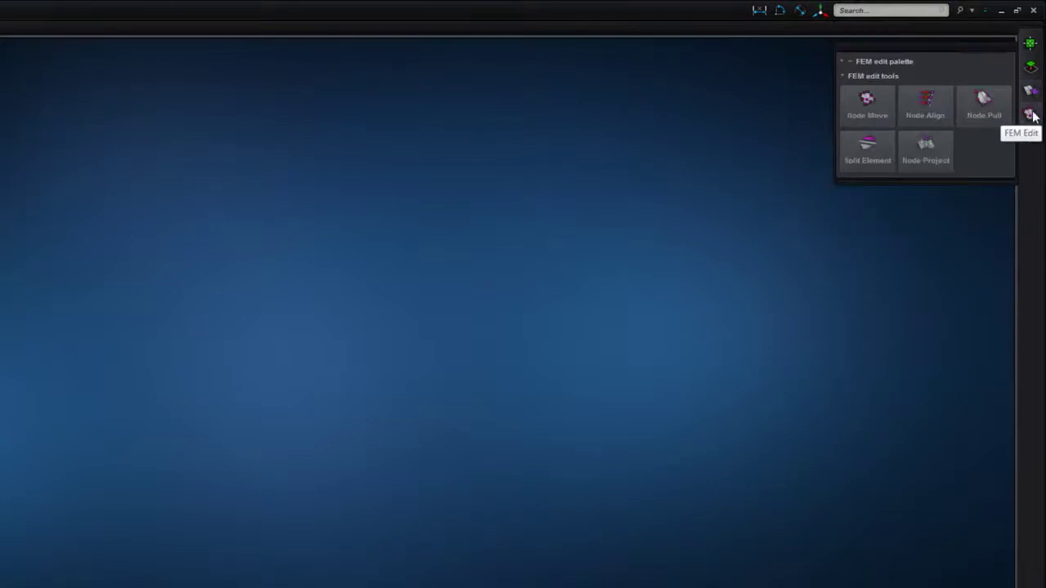
{"action": "left_click", "coordinate": [1033, 92]}
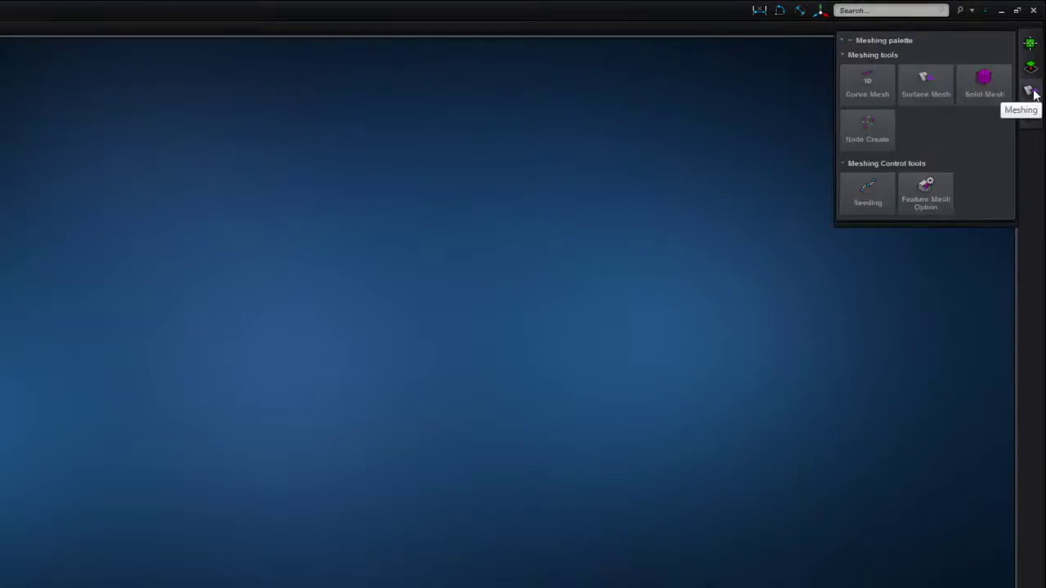
{"action": "left_click", "coordinate": [1031, 67]}
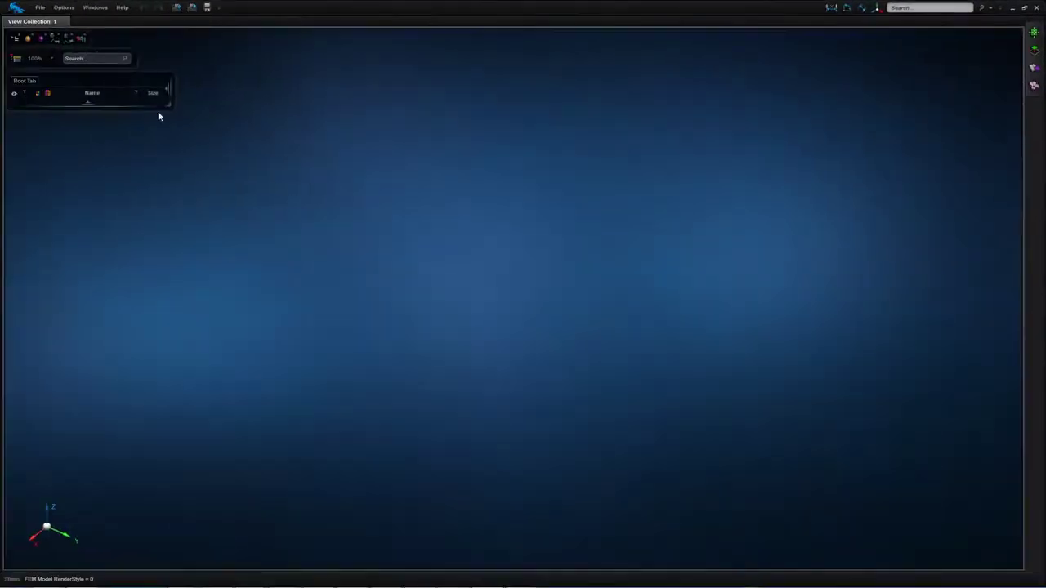
Step: Set the tool button style to Icons Only in the Tool Navigation options
{"action": "left_click", "coordinate": [63, 7]}
{"action": "left_click", "coordinate": [76, 37]}
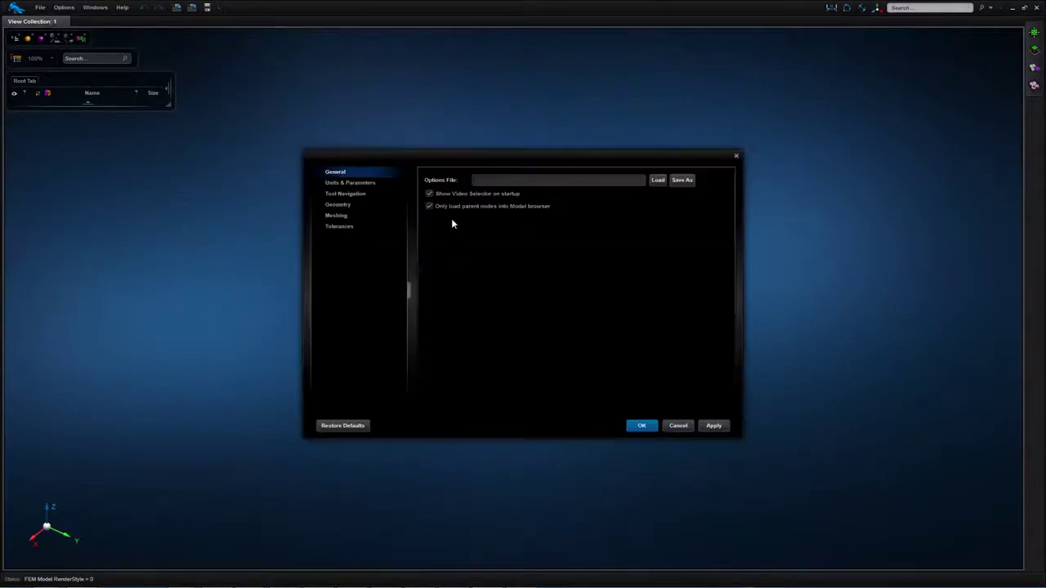
{"action": "left_click", "coordinate": [354, 195]}
{"action": "left_click", "coordinate": [588, 212]}
{"action": "left_click", "coordinate": [590, 232]}
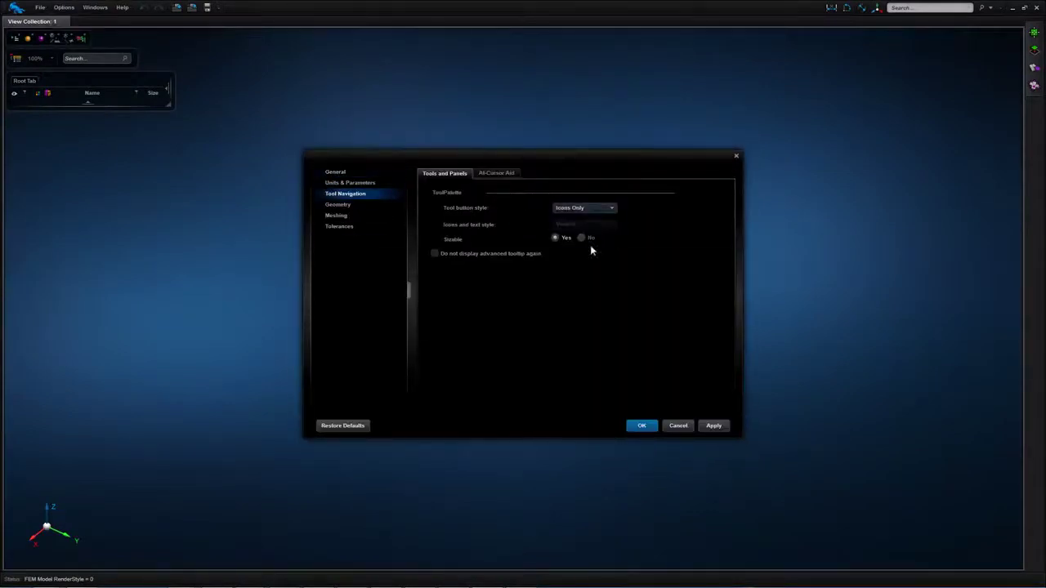
{"action": "left_click", "coordinate": [636, 429]}
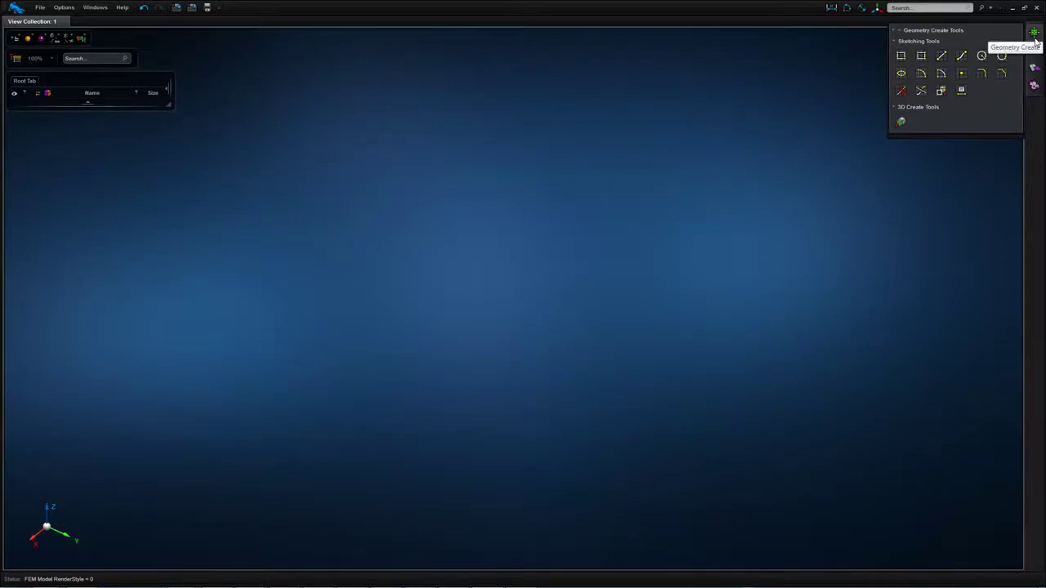
Step: Inspect the Meshing and Geometry Edit palettes and display the extended tooltip of the Pull/Push tool
{"action": "left_click", "coordinate": [1035, 69]}
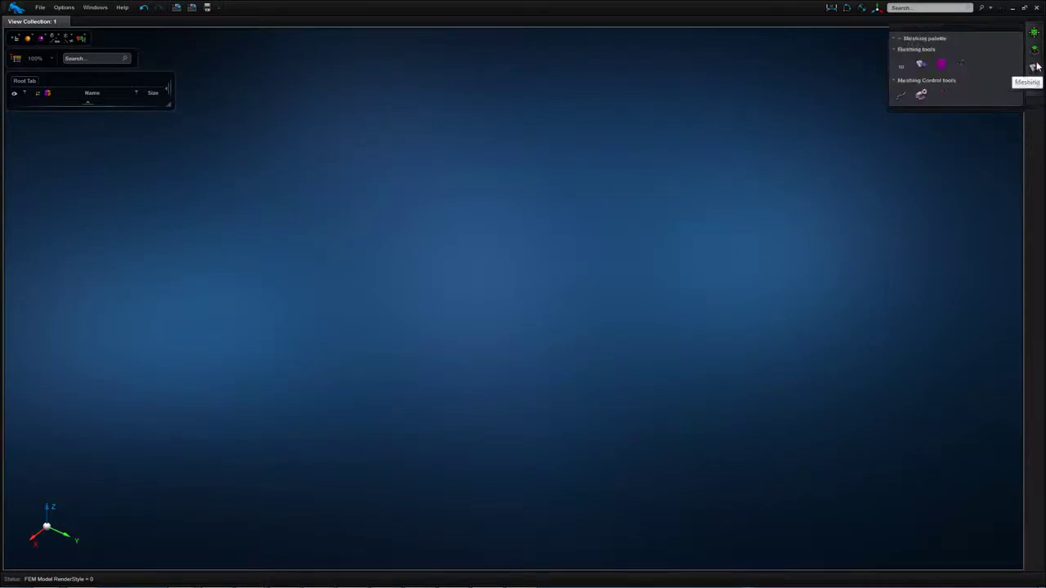
{"action": "left_click", "coordinate": [1035, 50]}
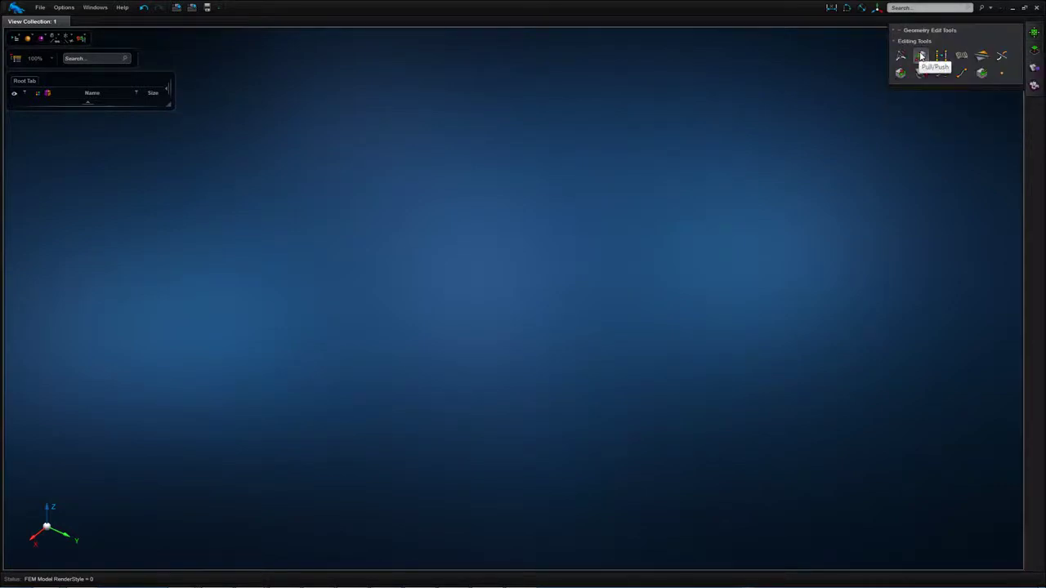
{"action": "mouse_move", "coordinate": [921, 56]}
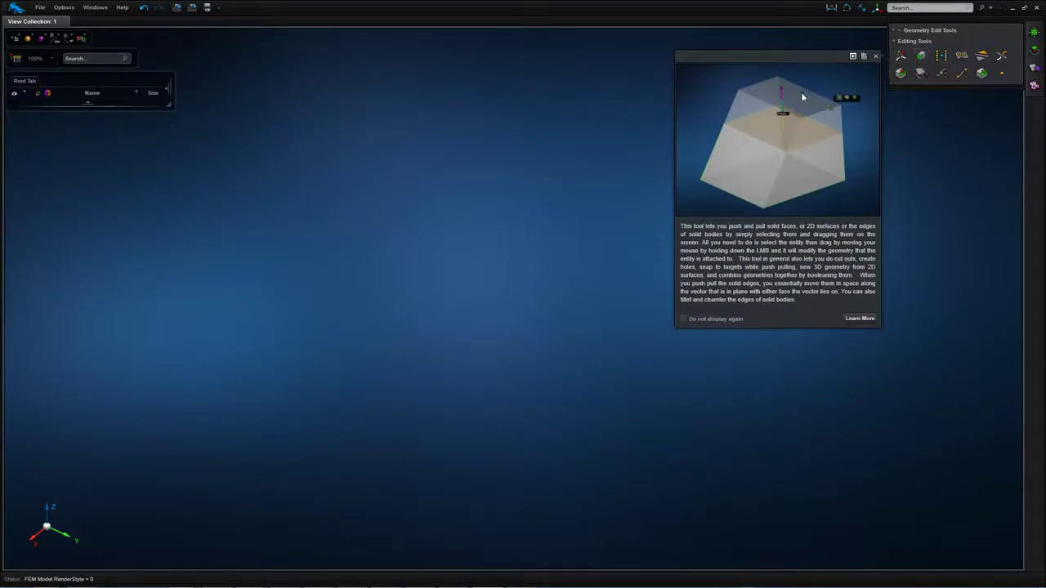
{"action": "mouse_move", "coordinate": [898, 78]}
Step: Open the Push/Pull documentation from the extended tooltip, skim its introduction and close the page
{"action": "left_click", "coordinate": [858, 319]}
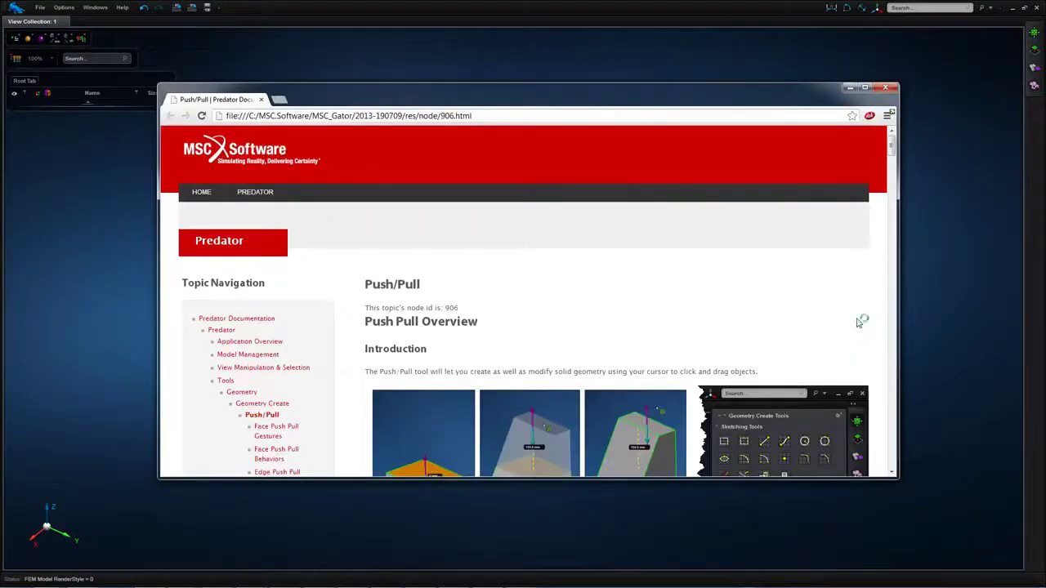
{"action": "scroll", "coordinate": [838, 297], "scroll_direction": "down", "scroll_amount": 5}
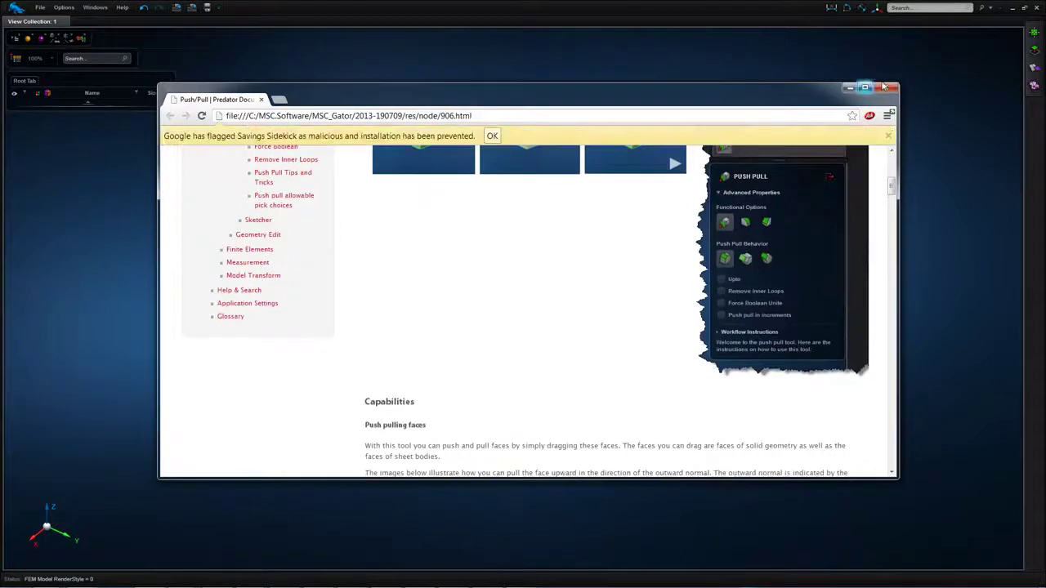
{"action": "left_click", "coordinate": [886, 88]}
Step: Open the Push/Pull movies from the tool's extended tooltip, widen the topic tree and return to the tooltip's help links
{"action": "left_click", "coordinate": [1035, 49]}
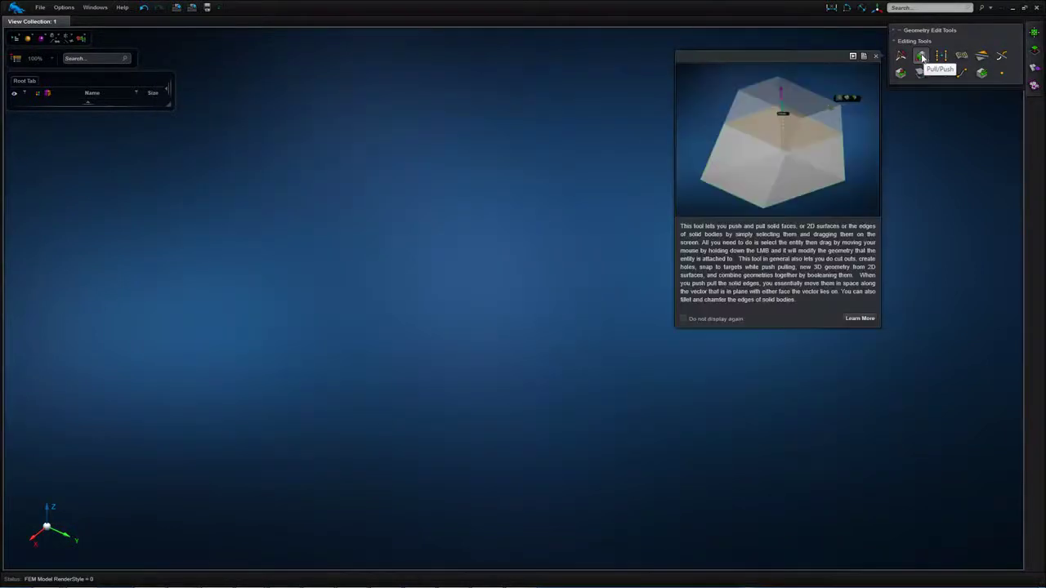
{"action": "left_click", "coordinate": [853, 56]}
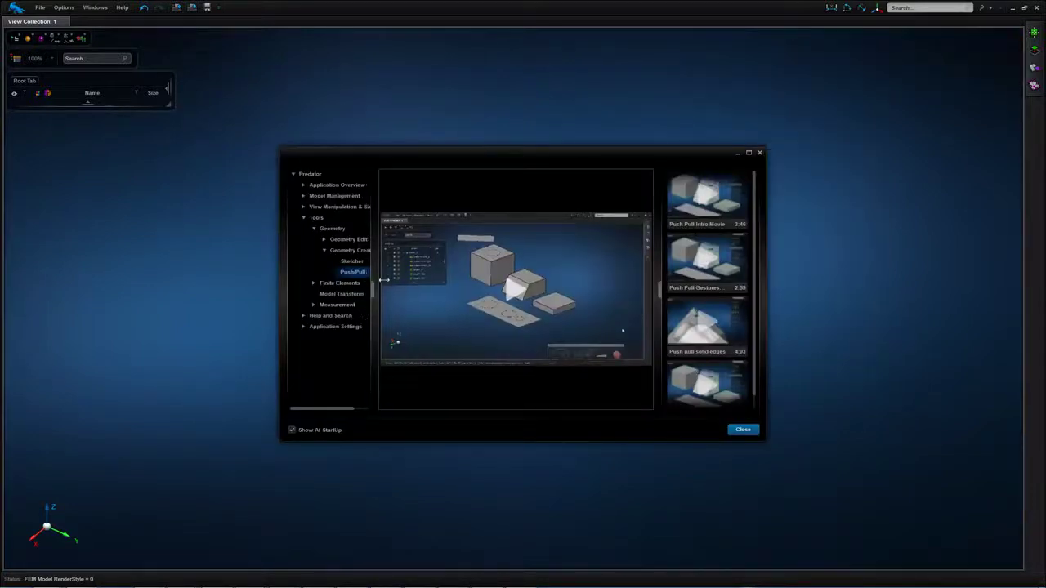
{"action": "left_click_drag", "start_coordinate": [382, 280], "coordinate": [407, 280]}
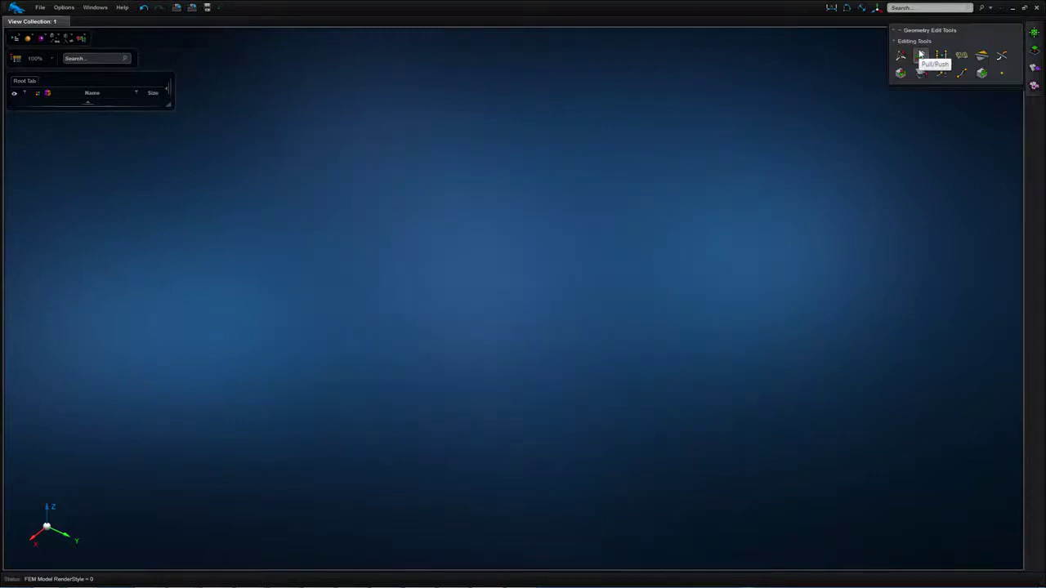
{"action": "left_click", "coordinate": [921, 55]}
{"action": "left_click", "coordinate": [864, 57]}
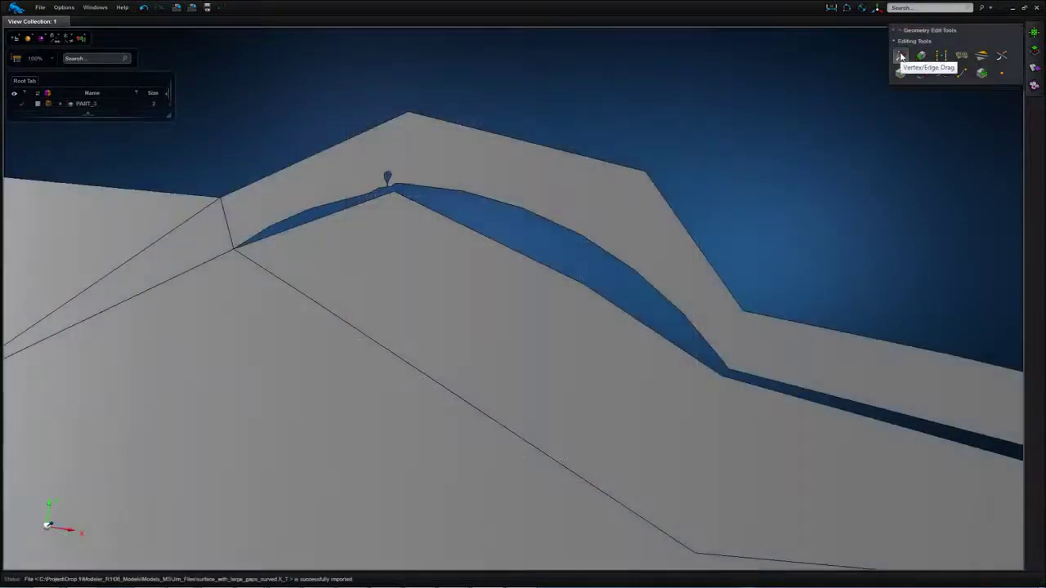
Step: Use Vertex/Edge Drag to pull the upper surface's outer corner vertex outward into open space, and expand the tool's workflow instructions
{"action": "left_click", "coordinate": [901, 56]}
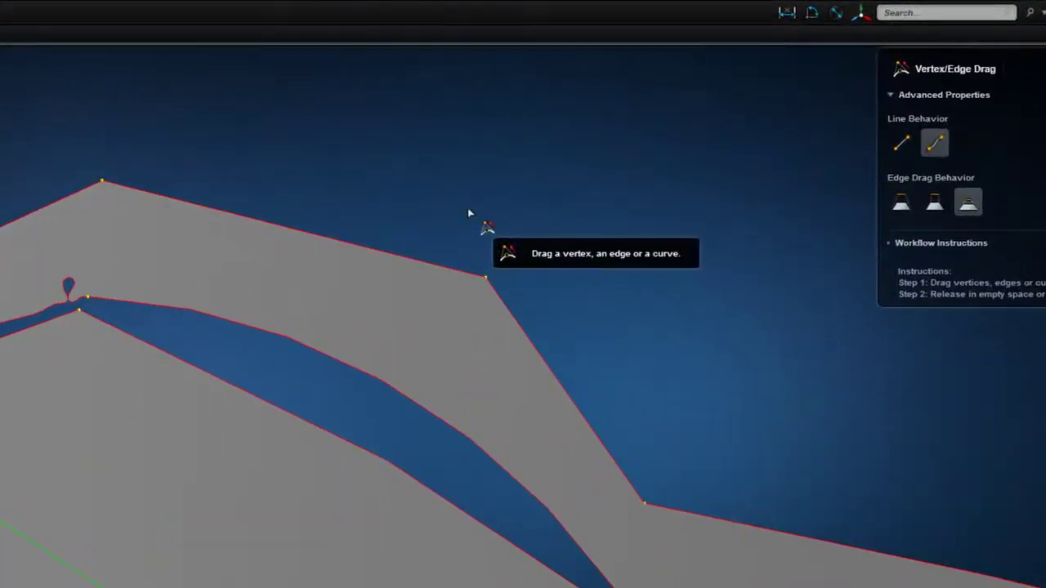
{"action": "left_click_drag", "start_coordinate": [483, 273], "coordinate": [653, 321]}
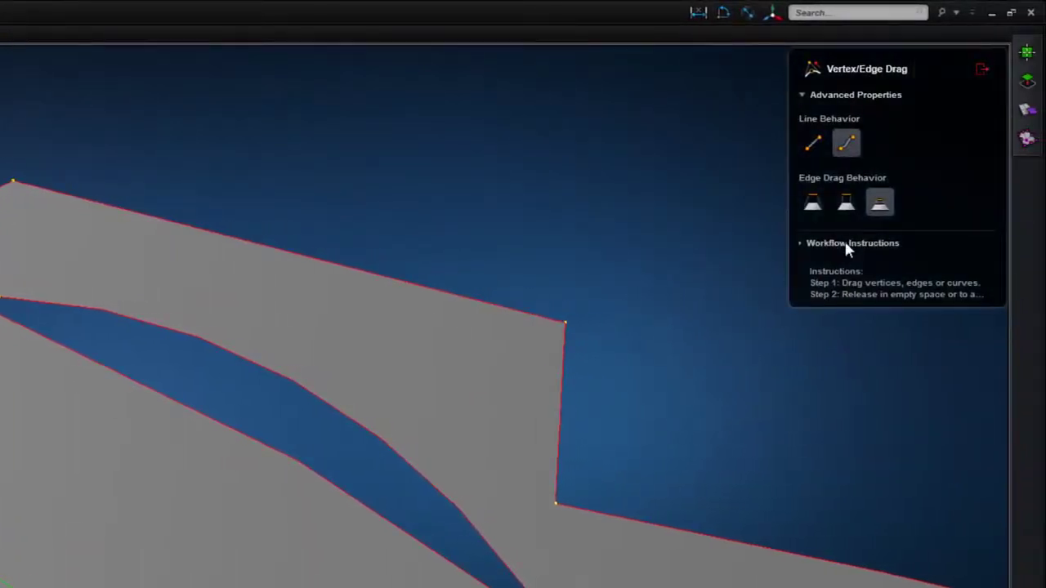
{"action": "left_click", "coordinate": [846, 243]}
{"action": "mouse_move", "coordinate": [1001, 265]}
{"action": "left_mouse_down"}
{"action": "mouse_move", "coordinate": [995, 352]}
{"action": "mouse_move", "coordinate": [996, 262]}
{"action": "left_mouse_up"}
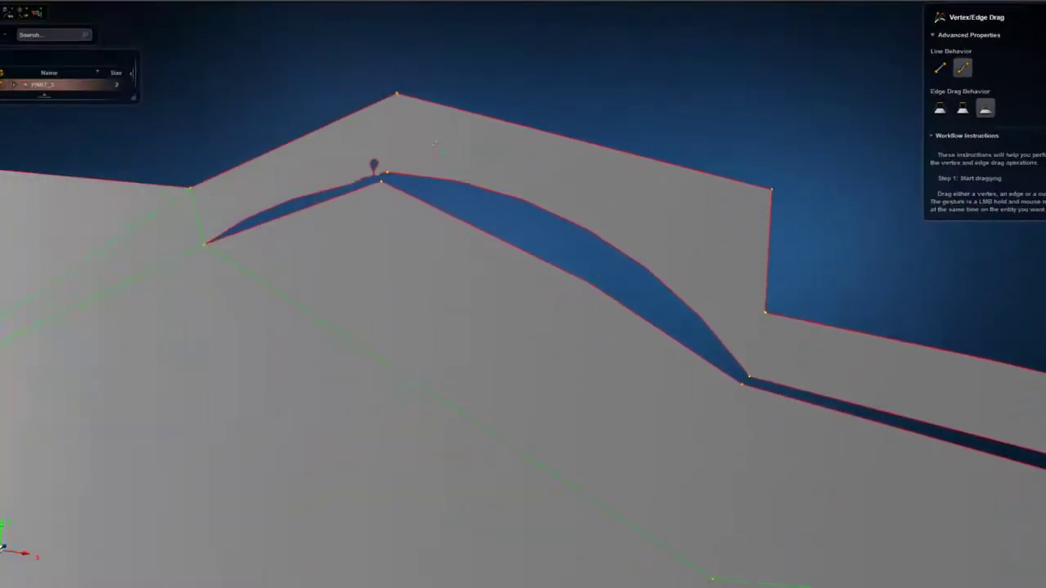
Step: Close the two curved gaps beside the peak by moving the upper surface's edges onto the adjoining edges of the lower surface
{"action": "mouse_move", "coordinate": [5, 295]}
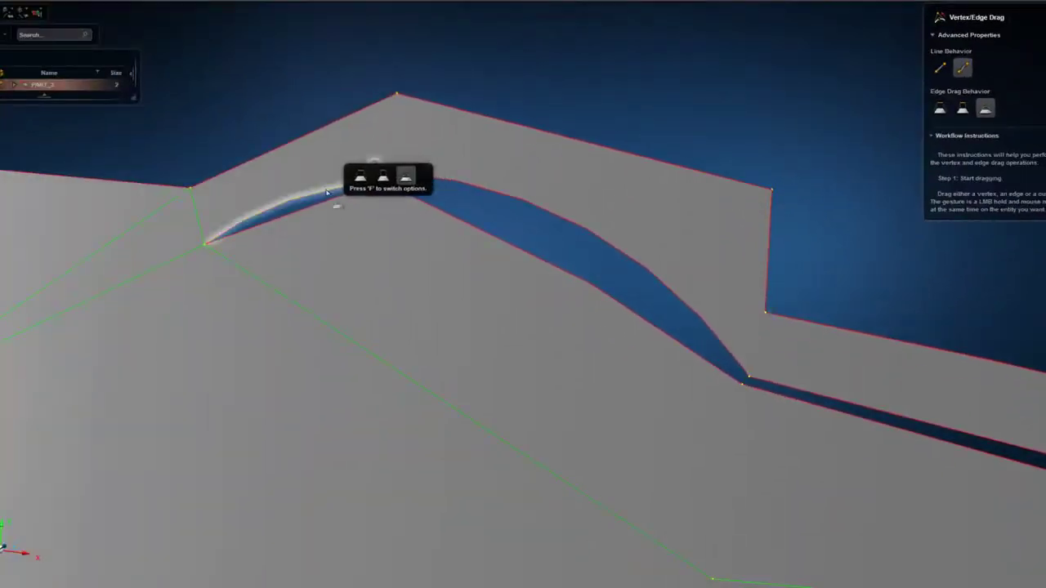
{"action": "left_click_drag", "start_coordinate": [327, 193], "coordinate": [332, 203]}
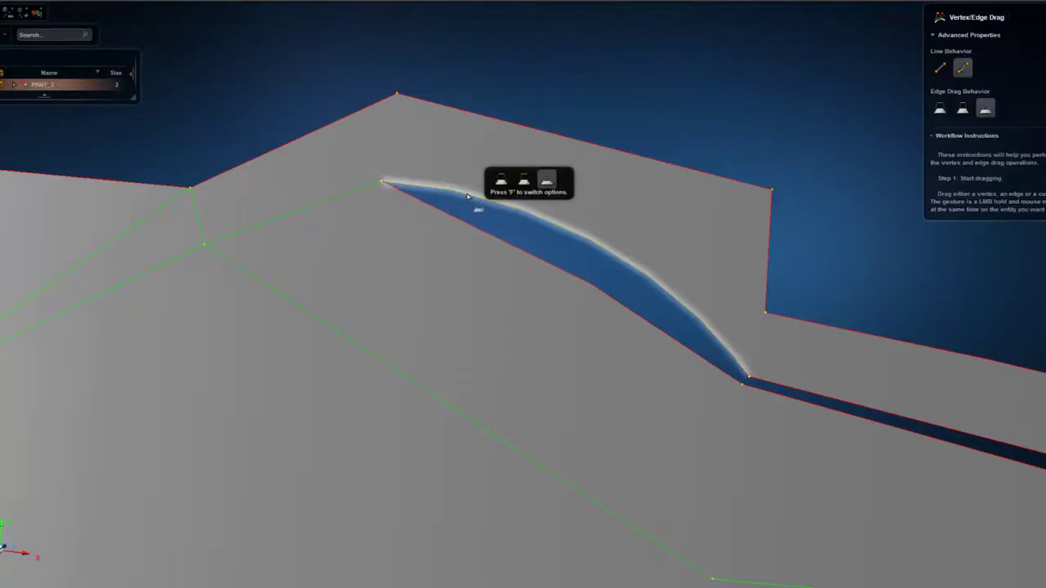
{"action": "left_click_drag", "start_coordinate": [468, 196], "coordinate": [477, 233]}
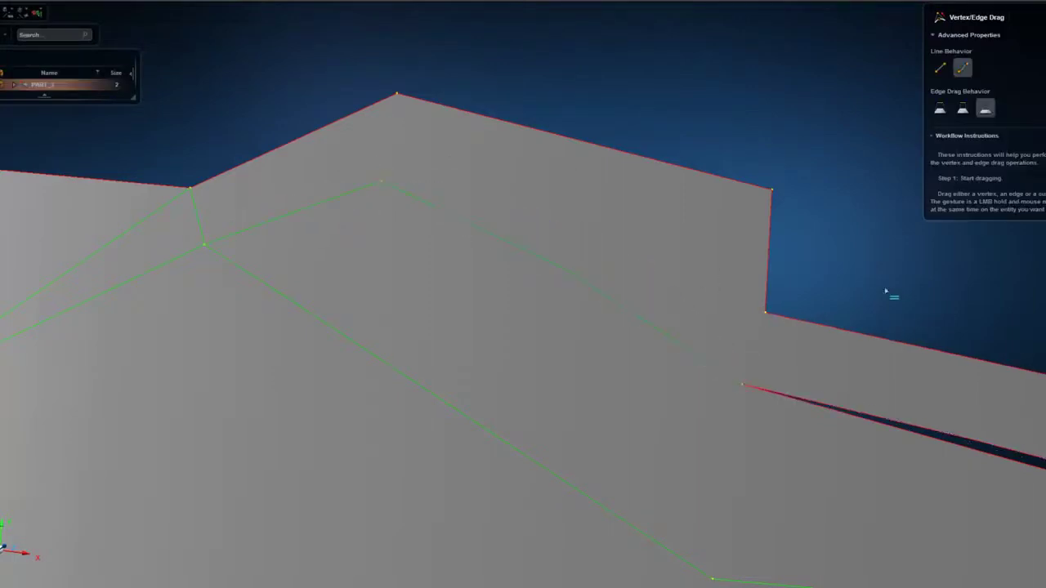
Step: Close the long tapered gap extending to the part's outer edge by moving its upper edge onto the opposite edge
{"action": "right_click_drag", "start_coordinate": [879, 280], "coordinate": [478, 124]}
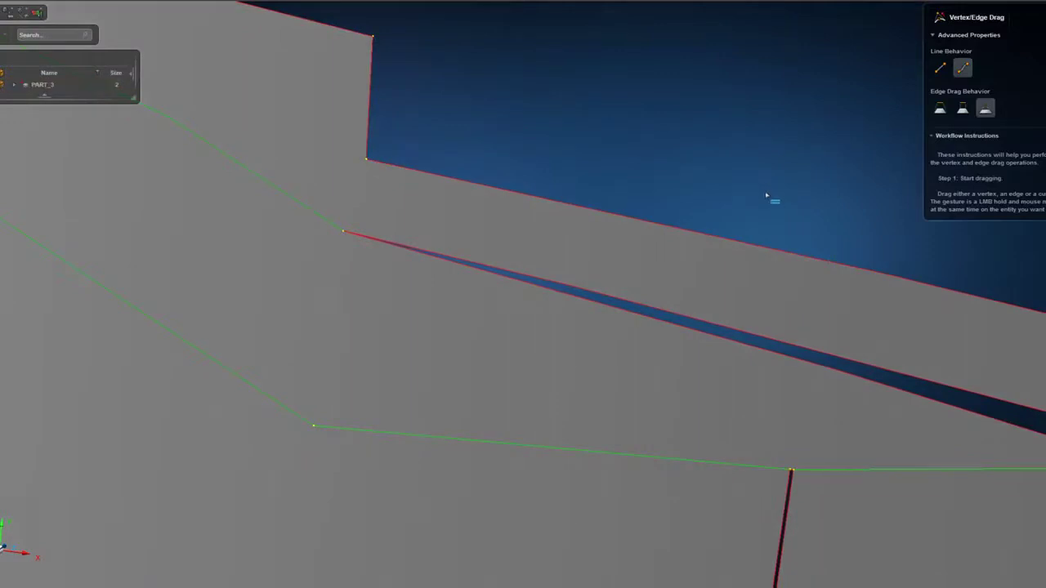
{"action": "scroll", "coordinate": [759, 197], "scroll_direction": "down", "scroll_amount": 3}
{"action": "left_click_drag", "start_coordinate": [963, 330], "coordinate": [958, 339]}
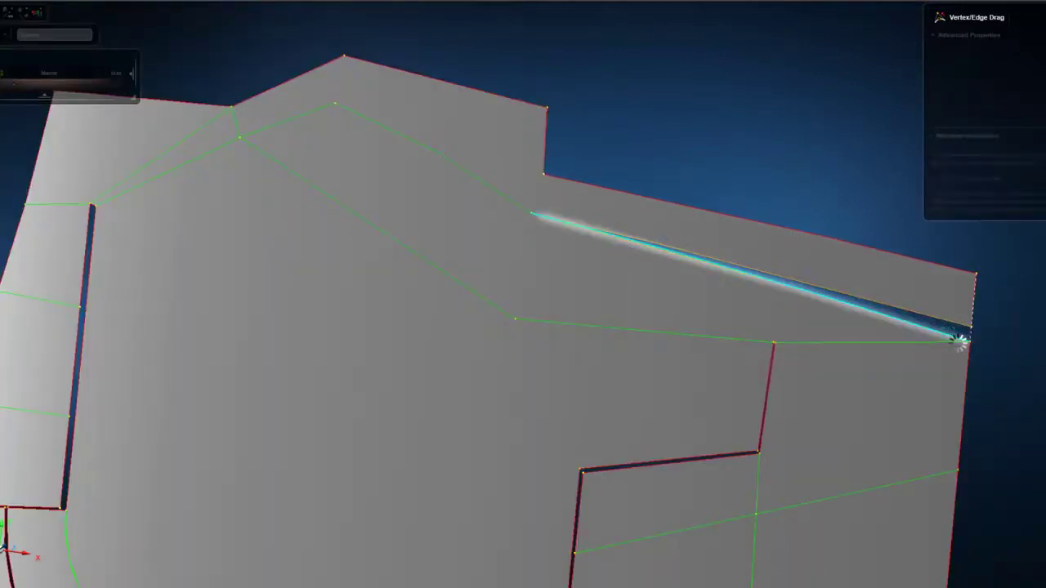